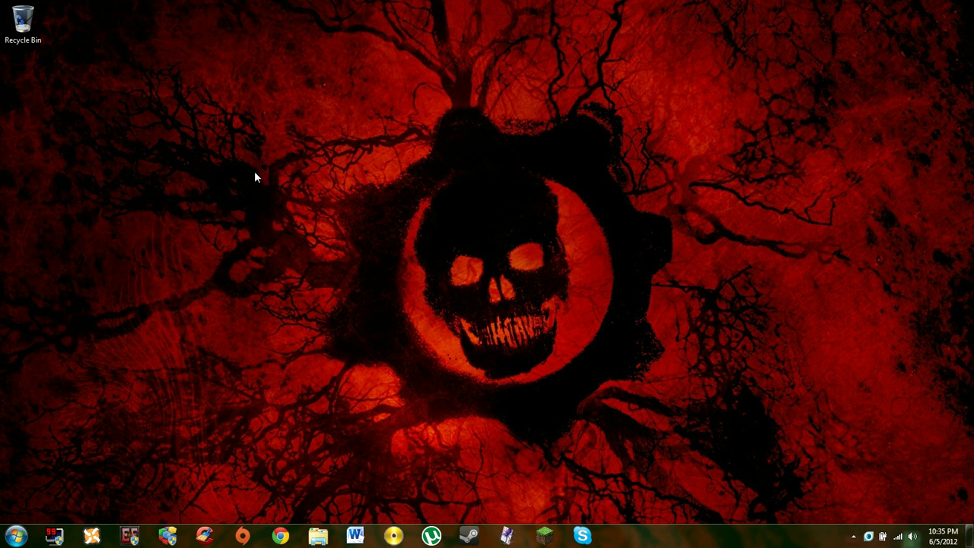
Step: Open the Skyrim Nexus site at skyrim.nexusmods.com in Chrome
drag(259, 75, 660, 387)
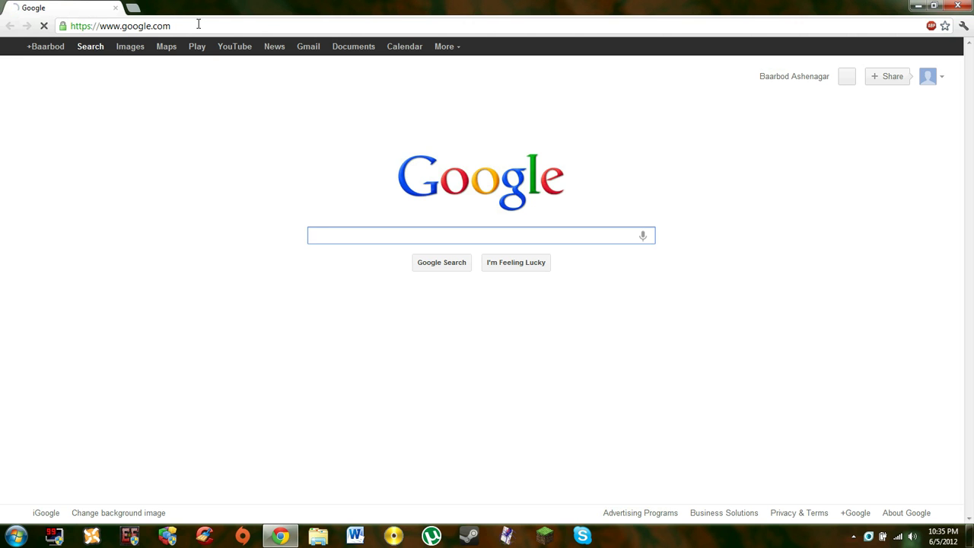
click(198, 24)
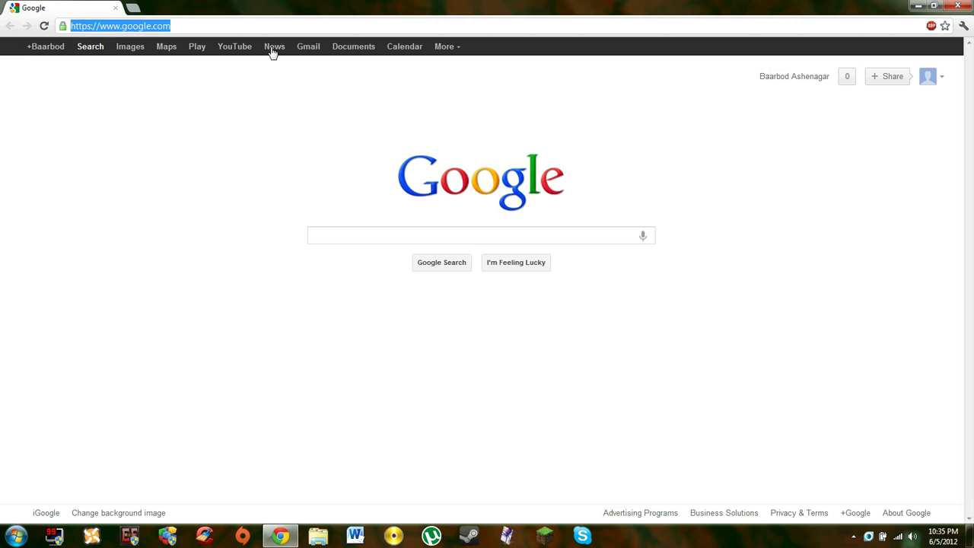
text(skyrim.nexusmods)
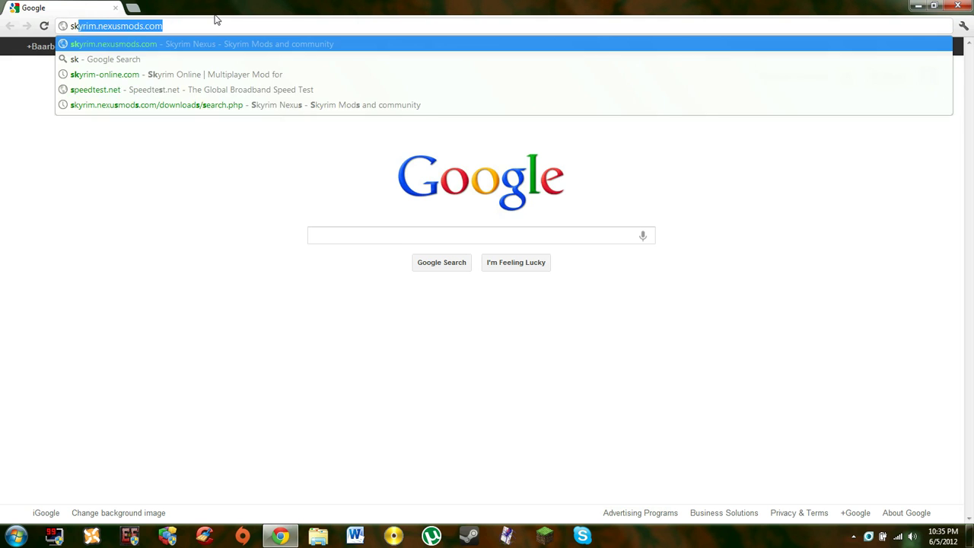
key(Return)
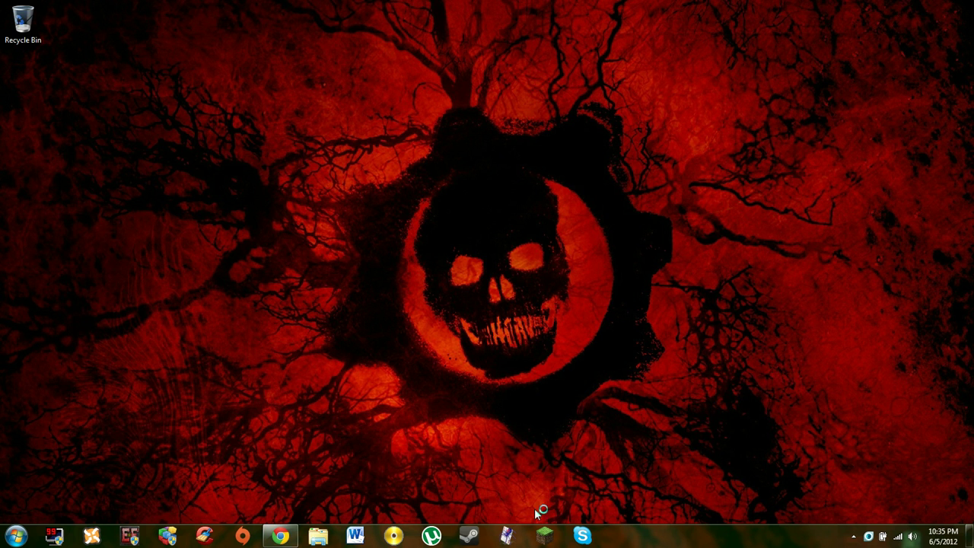
Step: Switch to Steam, select The Elder Scrolls V: Skyrim in the game library and open its Workshop
click(467, 537)
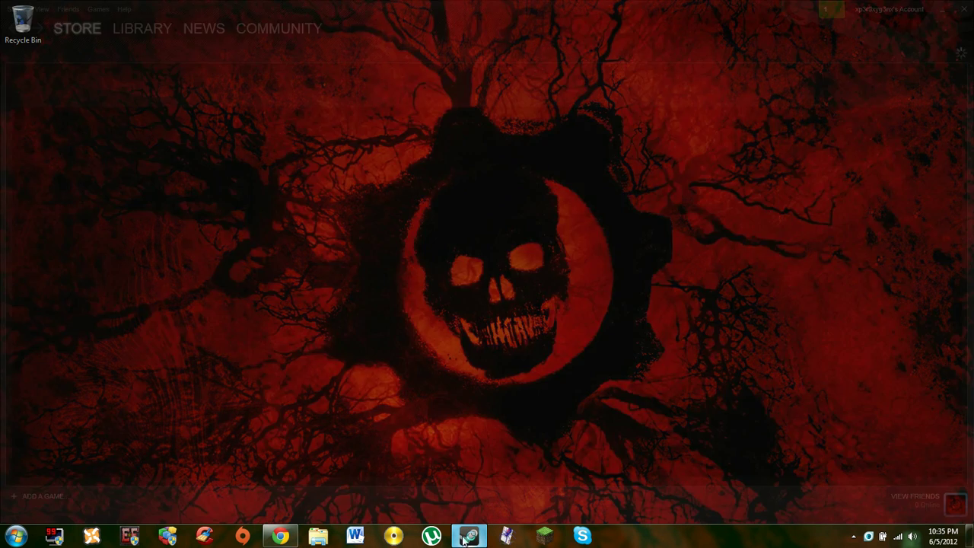
click(142, 28)
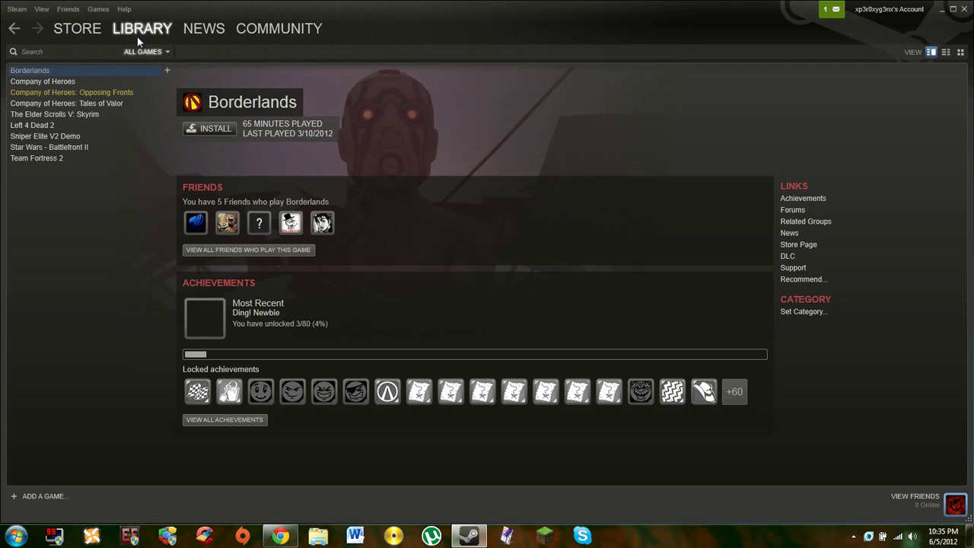
click(50, 114)
click(201, 379)
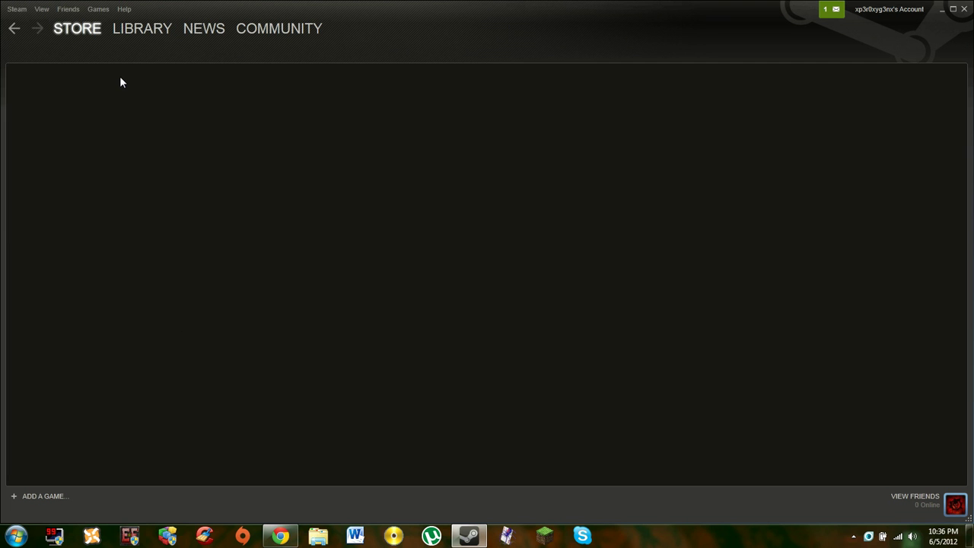
Step: Look through the most popular Skyrim Workshop items, including the Riften Fight Club summary, and close Steam
scroll(274, 257, down, 1)
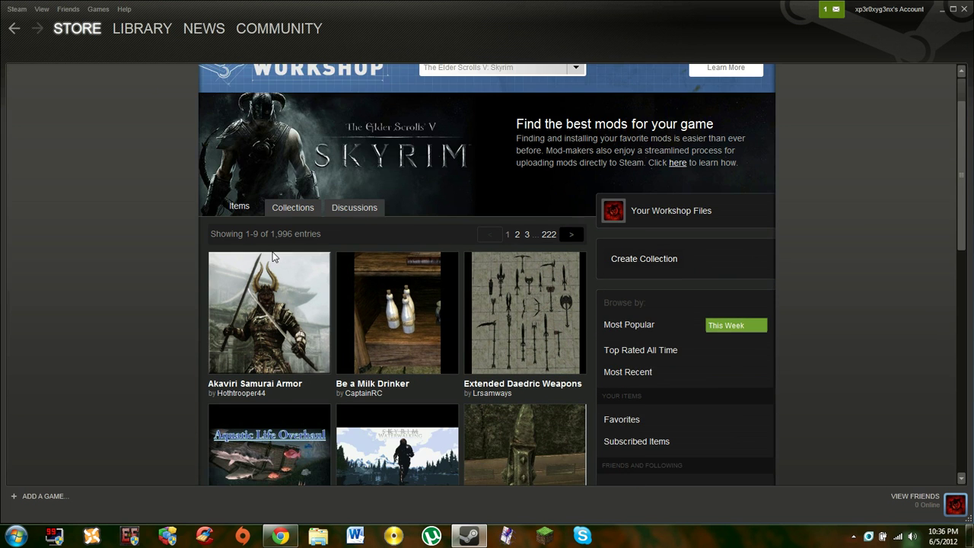
scroll(289, 285, down, 2)
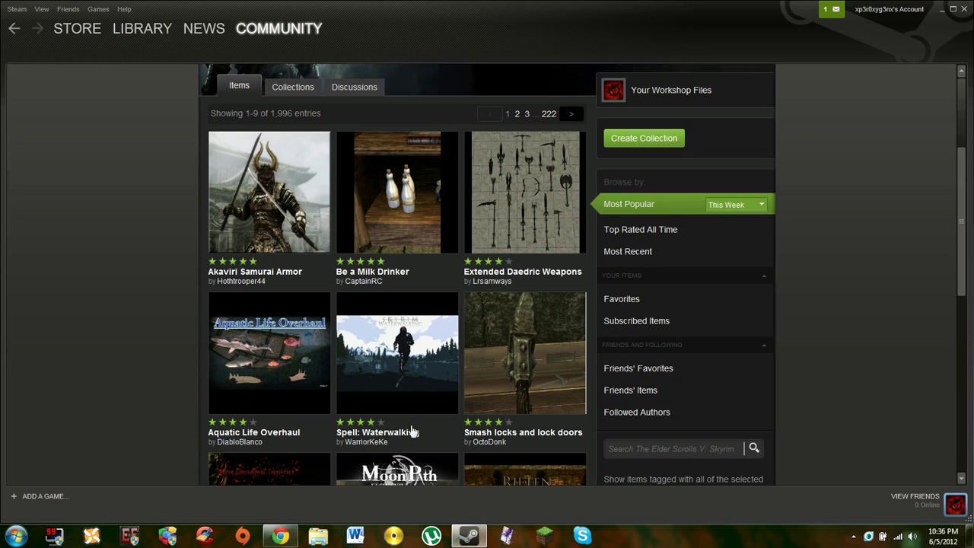
scroll(327, 350, down, 3)
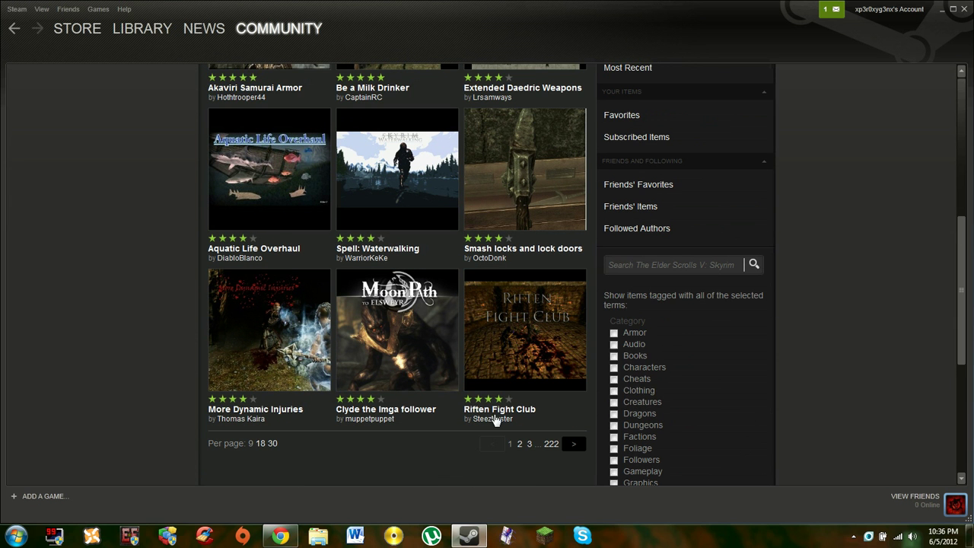
mouse_move(492, 375)
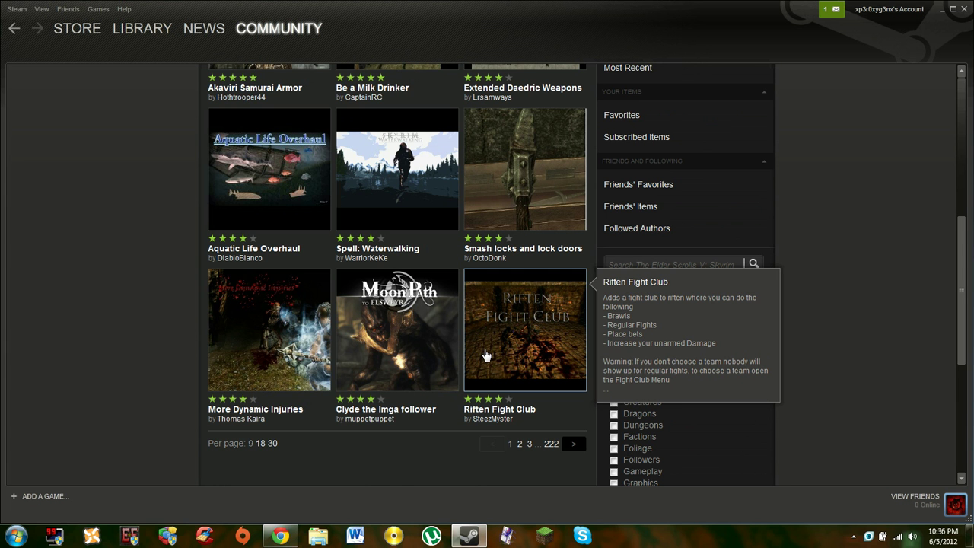
scroll(485, 356, up, 6)
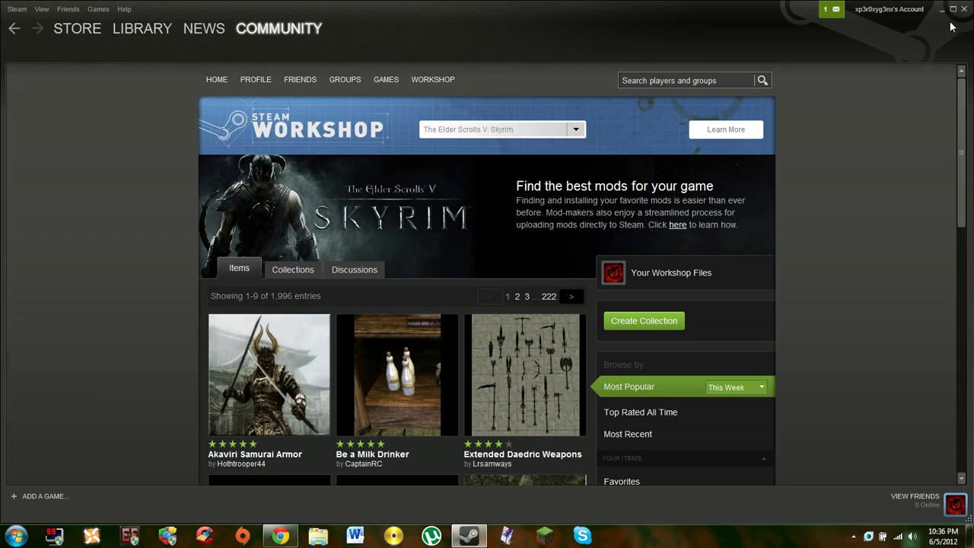
click(964, 10)
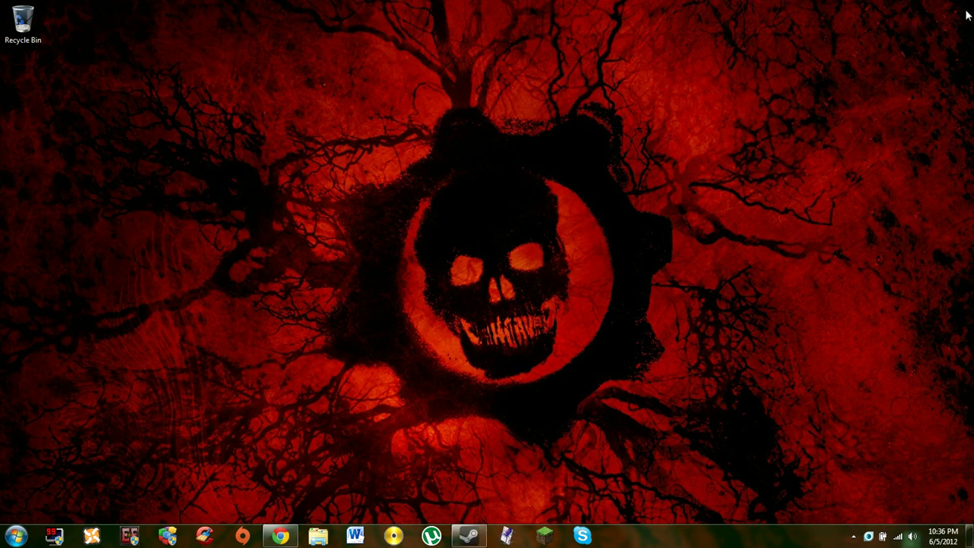
Step: Switch back to Chrome and open the ApachiiSkyHair mod from the Skyrim Nexus Top 100 files
click(280, 536)
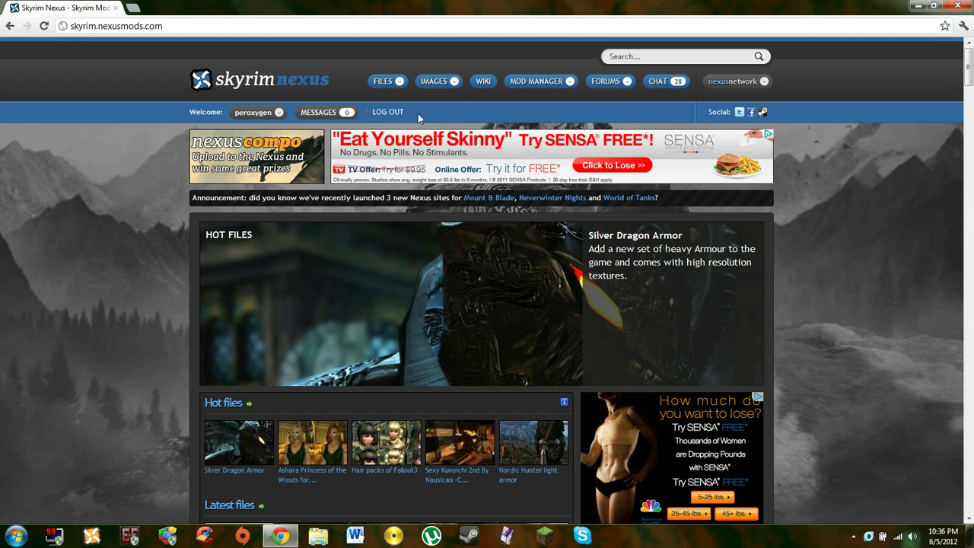
mouse_move(384, 82)
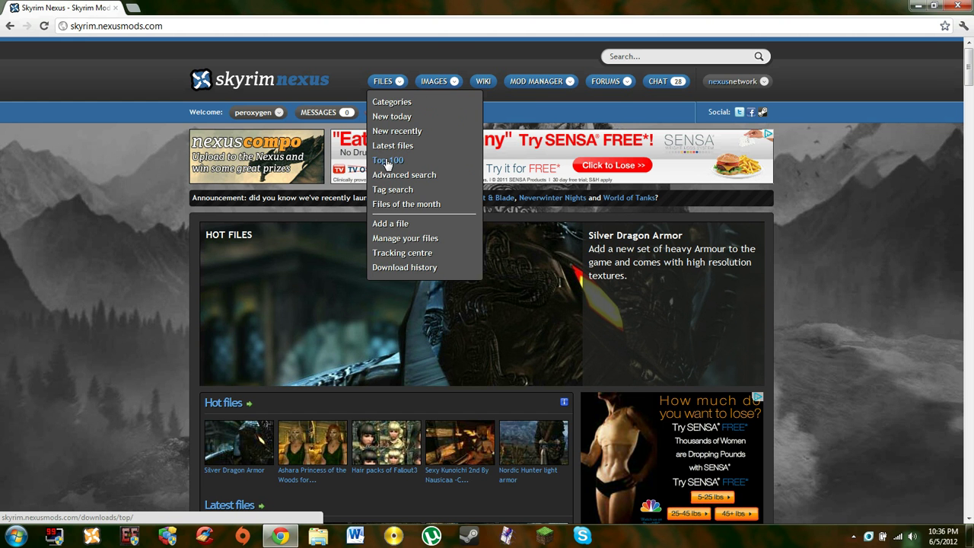
mouse_move(523, 82)
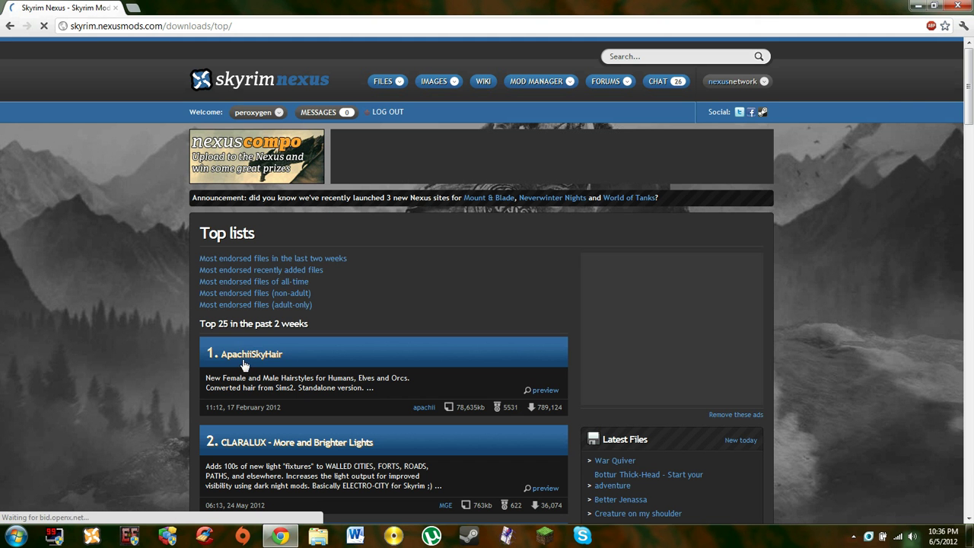
scroll(244, 359, down, 2)
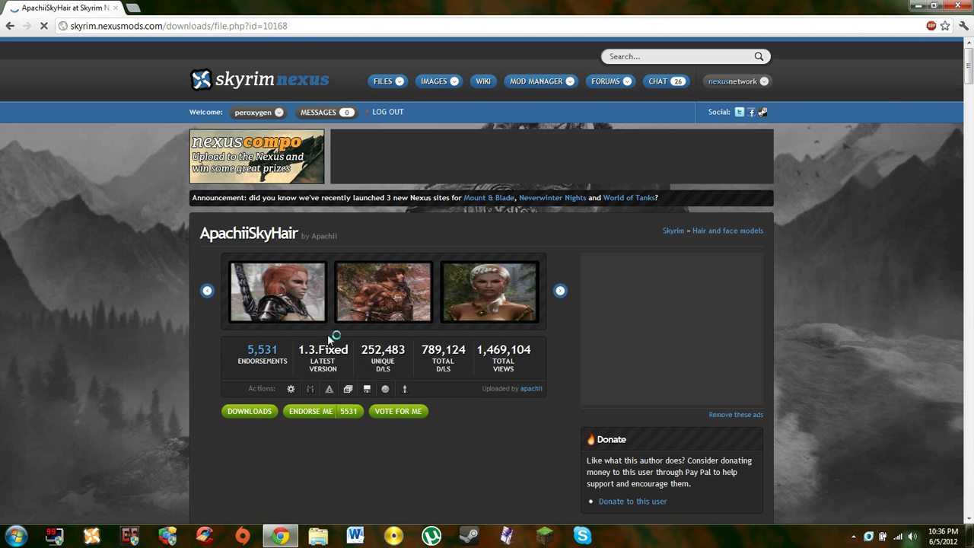
Step: Read through the ApachiiSkyHair description, including its version notes and embedded videos
scroll(330, 338, down, 4)
scroll(491, 286, down, 3)
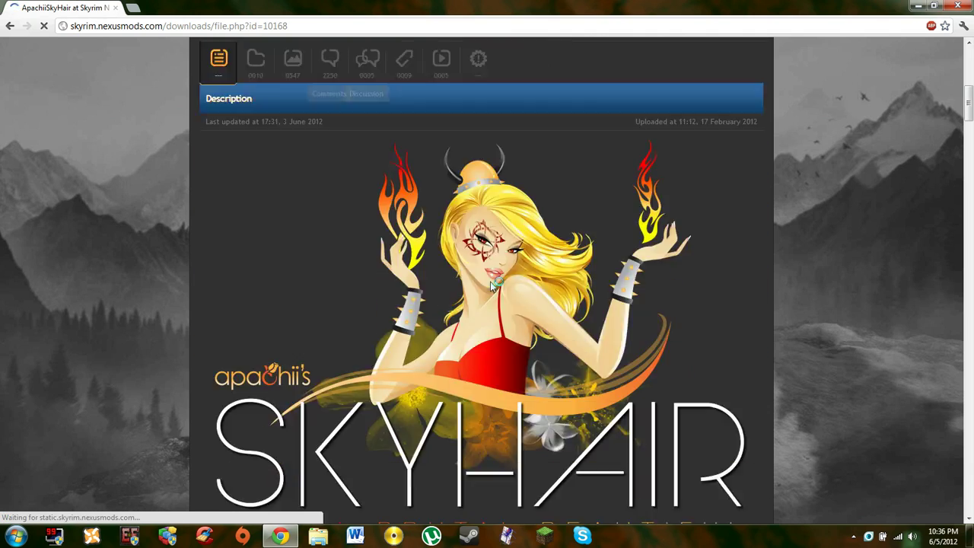
scroll(491, 286, down, 5)
scroll(969, 213, down, 5)
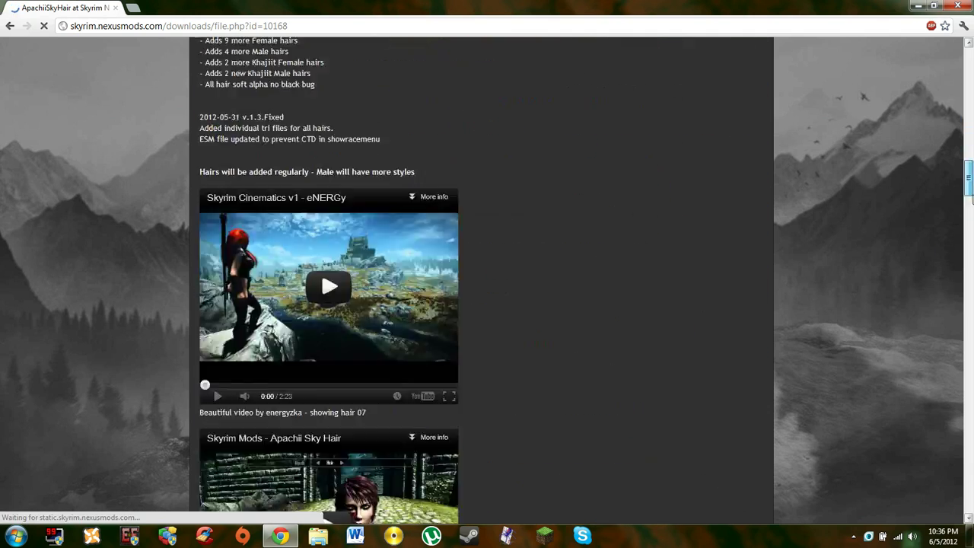
drag(969, 196, 966, 57)
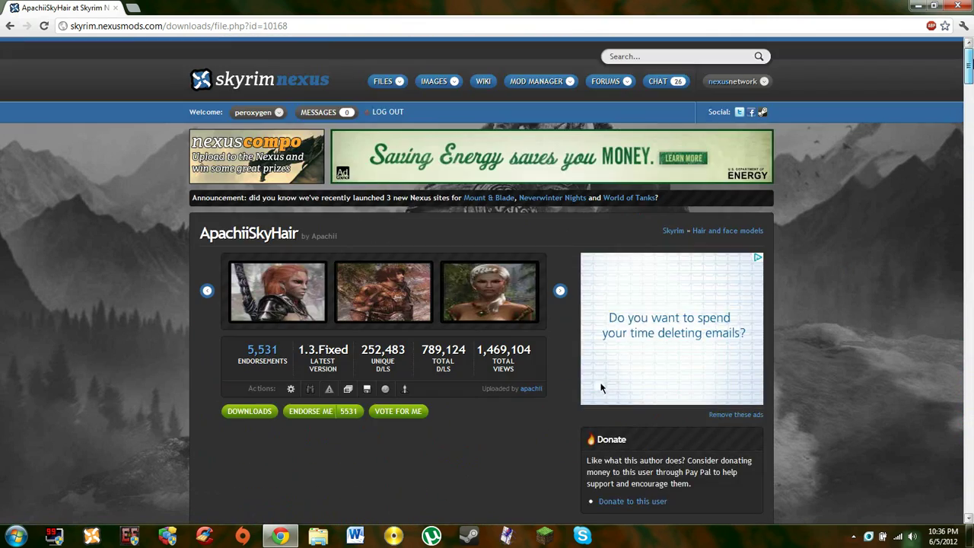
Step: Show the ApachiiSkyHair file list, then view the mod's first preview image at full size and close it
scroll(254, 348, down, 3)
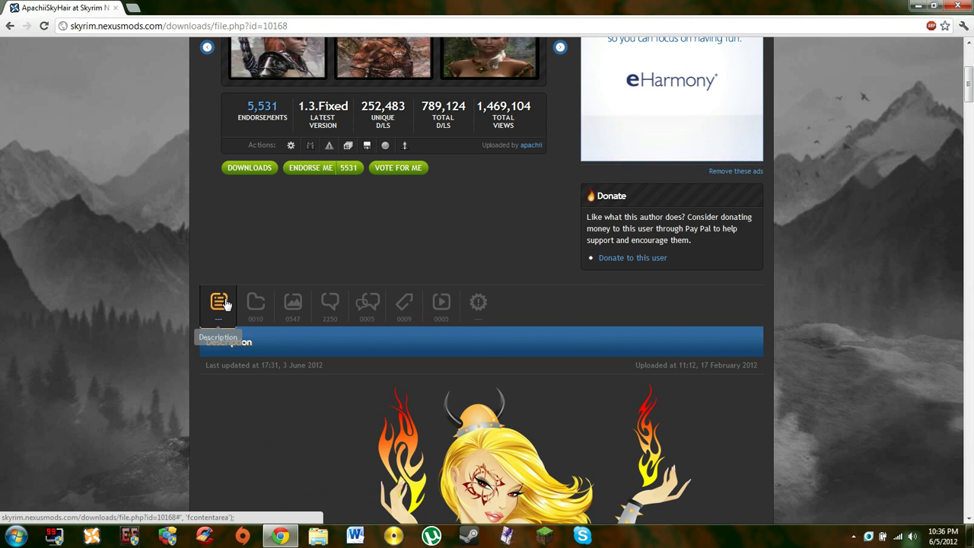
click(255, 304)
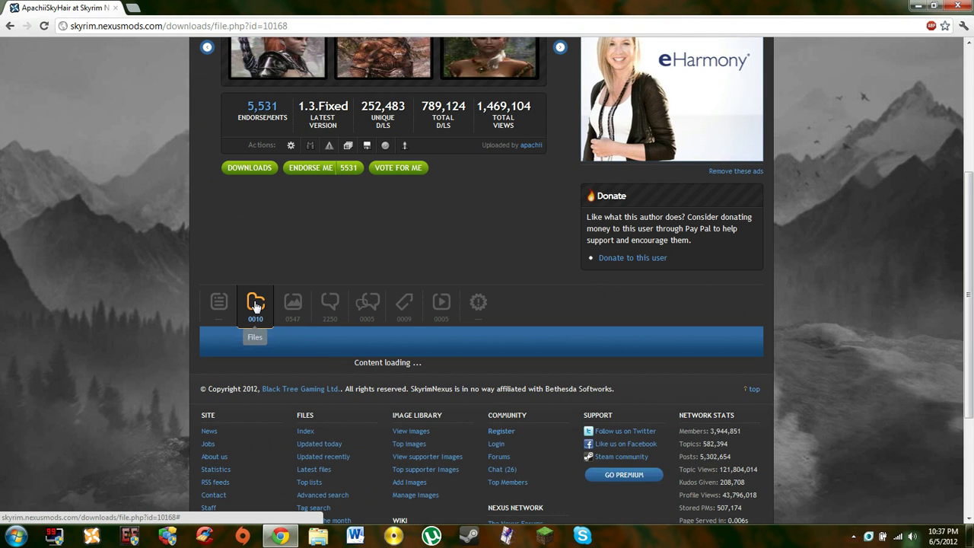
scroll(320, 239, up, 3)
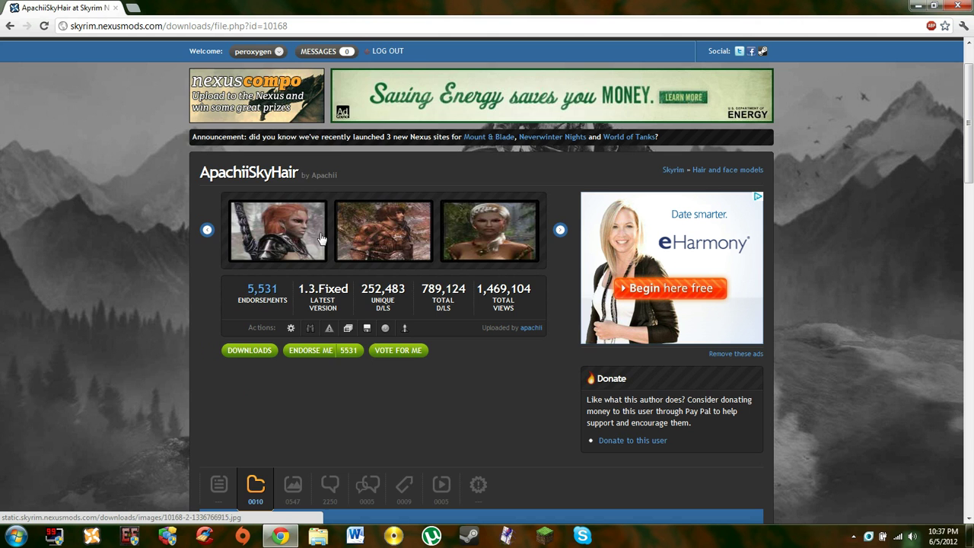
click(283, 242)
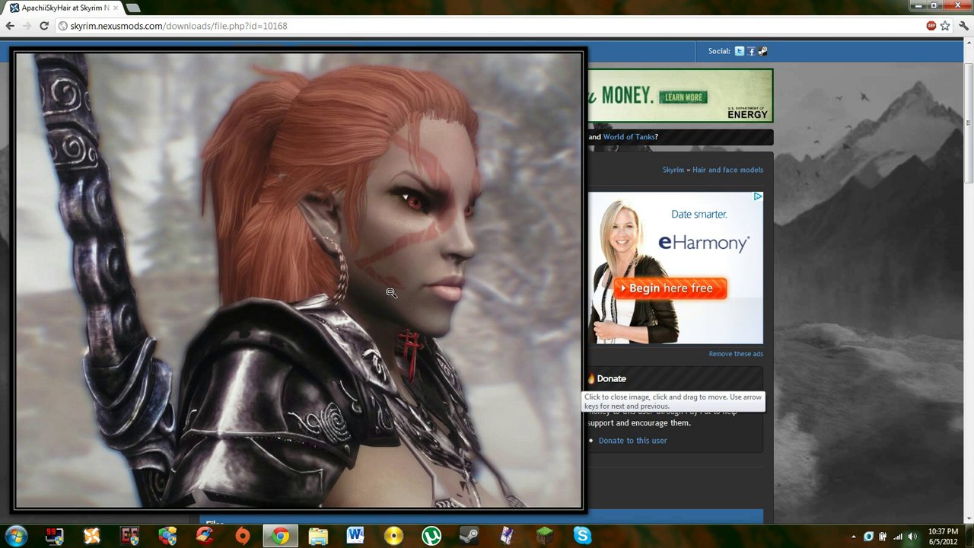
click(371, 287)
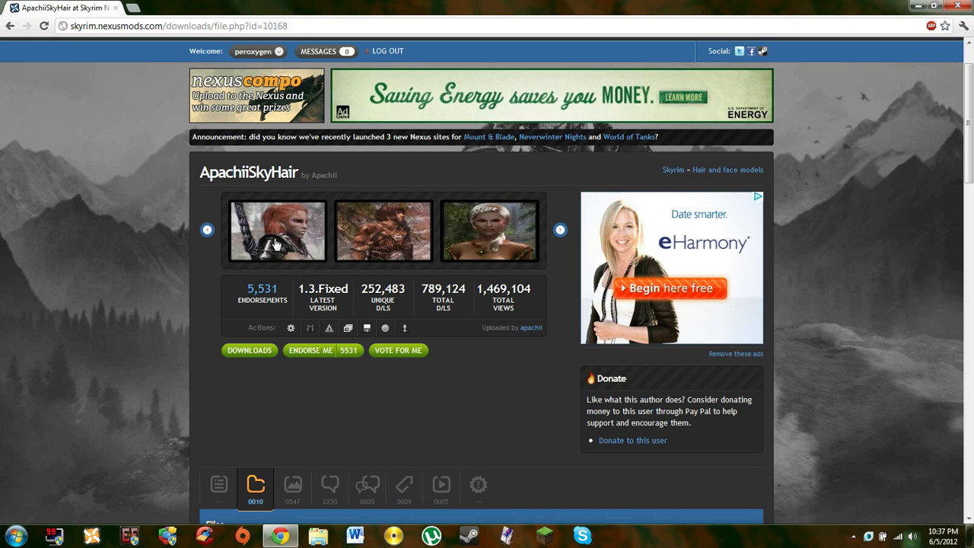
Step: Check the mod's unique and total download statistics, then view and close its list of endorsers
scroll(149, 185, down, 1)
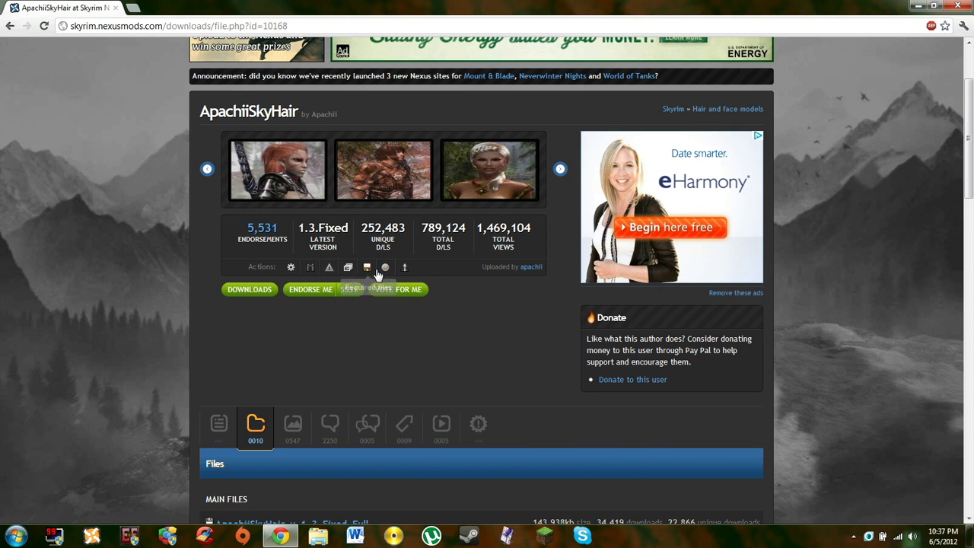
double_click(369, 228)
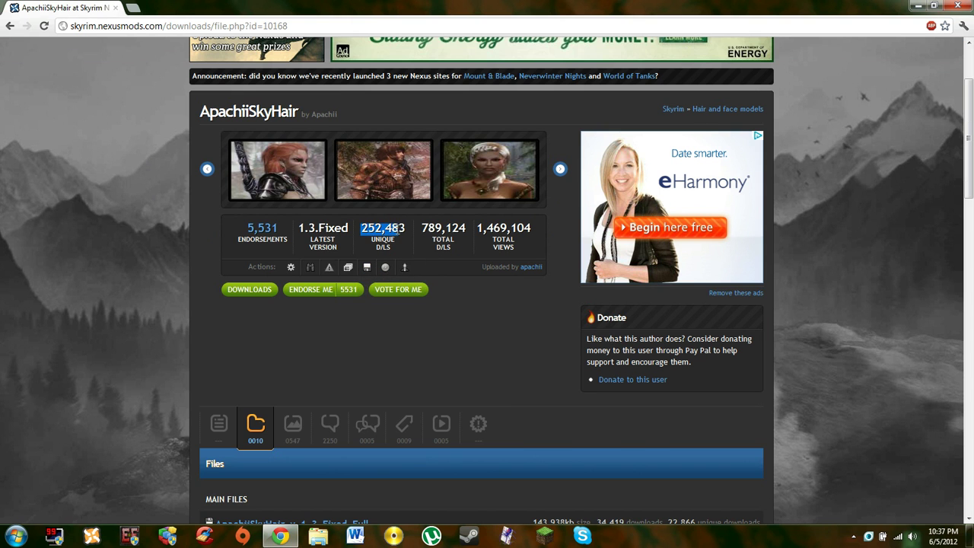
click(378, 228)
drag(421, 229, 469, 235)
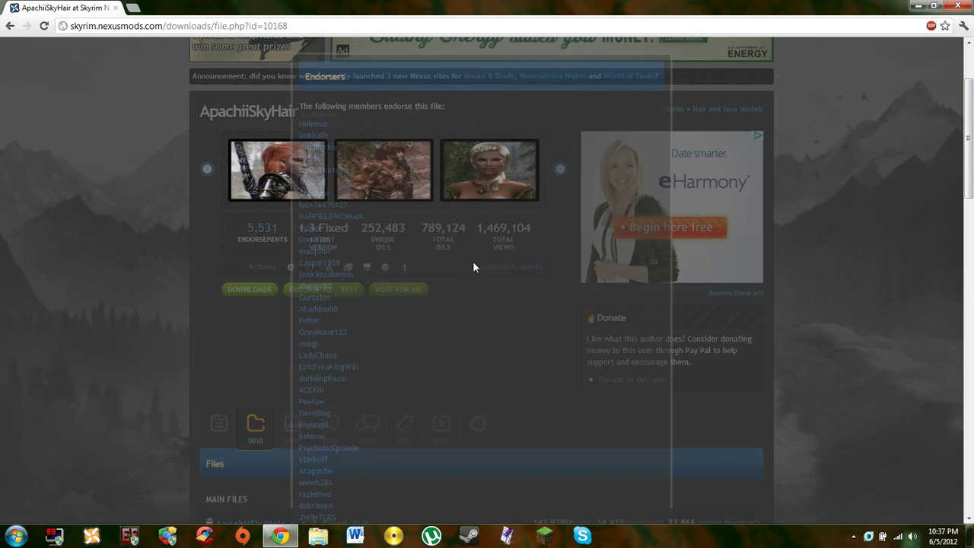
click(675, 53)
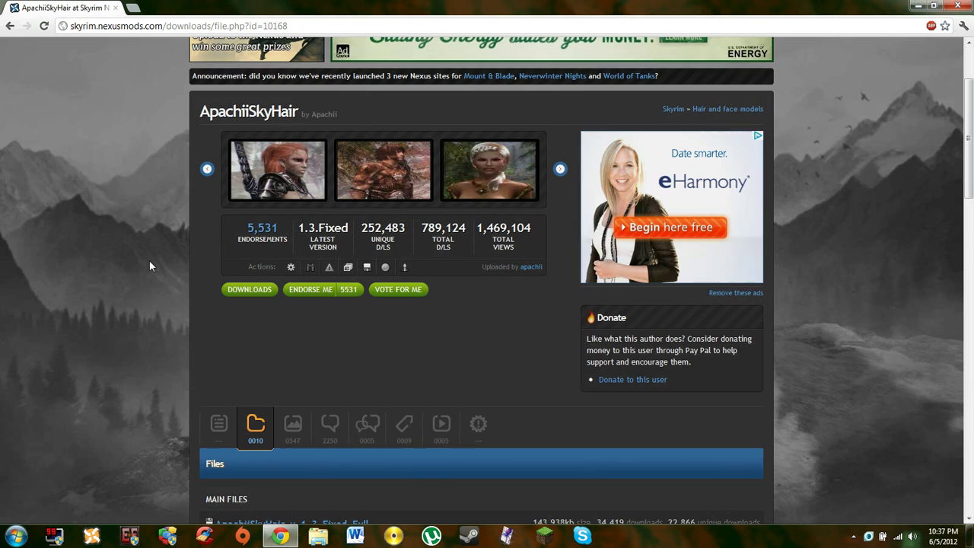
Step: Examine the main, optional and old-version downloads offered for ApachiiSkyHair
scroll(141, 259, down, 2)
scroll(140, 260, down, 4)
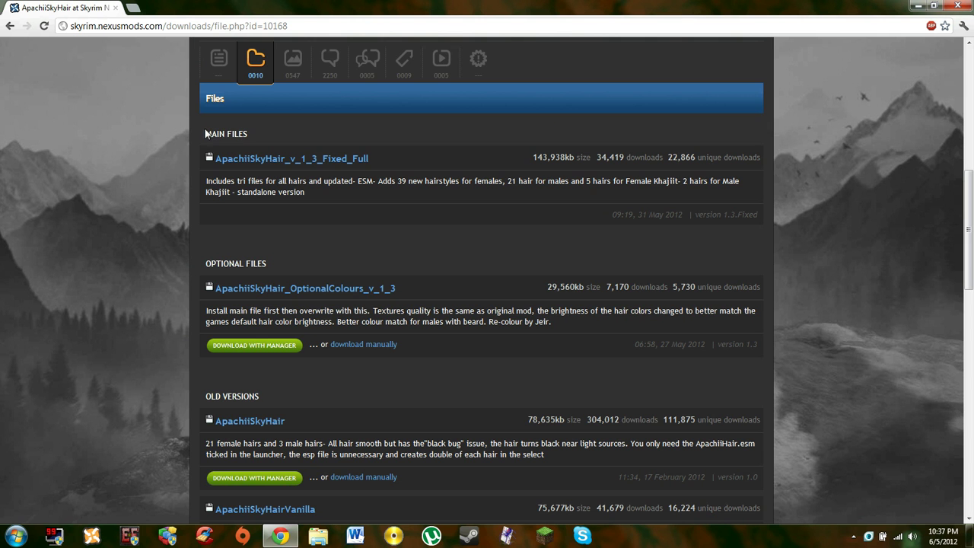
scroll(216, 136, up, 1)
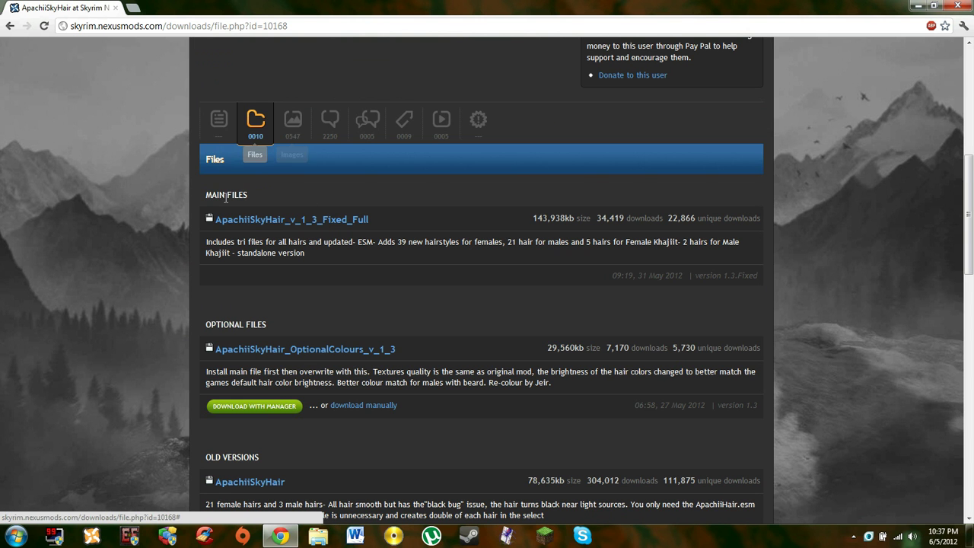
scroll(232, 218, up, 3)
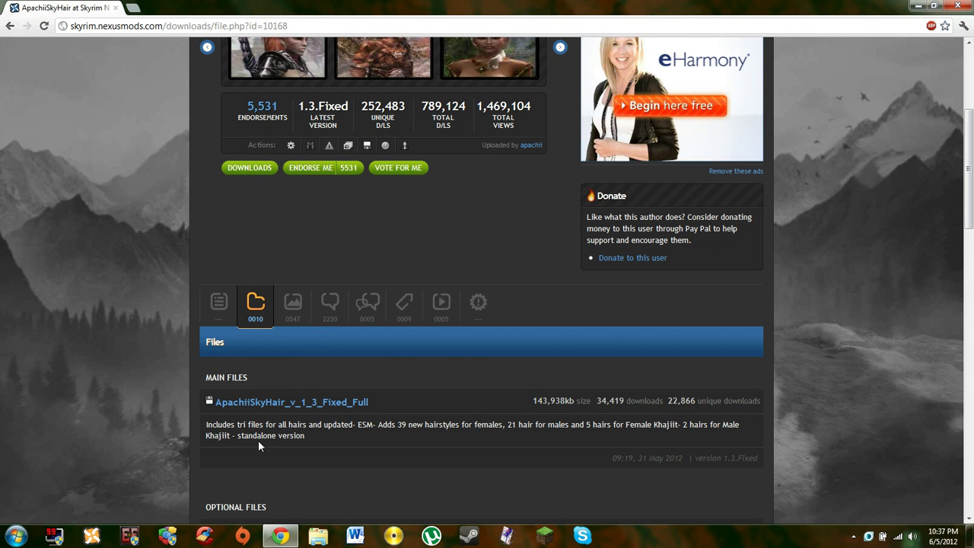
scroll(258, 445, up, 4)
Step: Return to the top lists, open the Skyrim Monster Mod page and look at its description
click(9, 26)
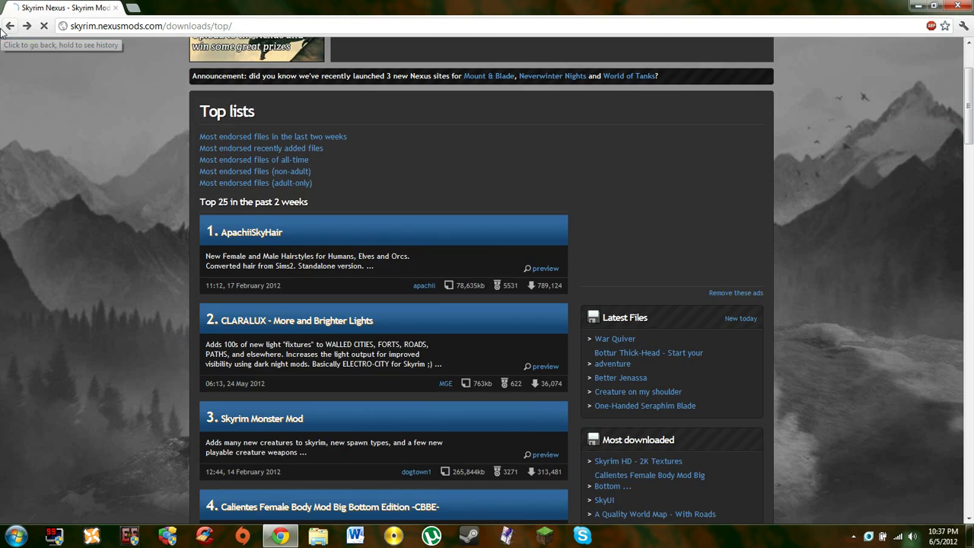
click(10, 26)
click(26, 28)
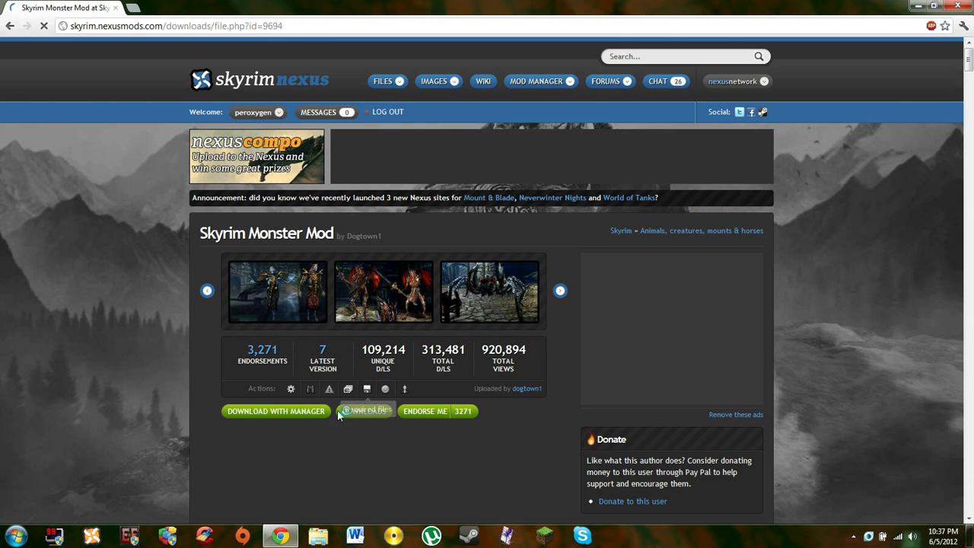
scroll(328, 405, down, 2)
scroll(325, 394, down, 10)
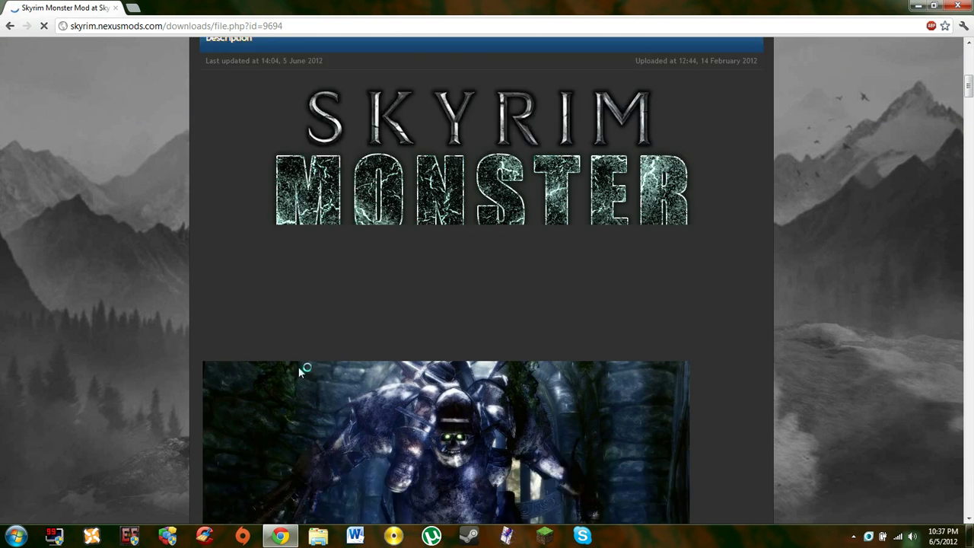
Step: Open the Skyrim Monster Mod's file list and examine its main and optional downloads
scroll(479, 392, up, 4)
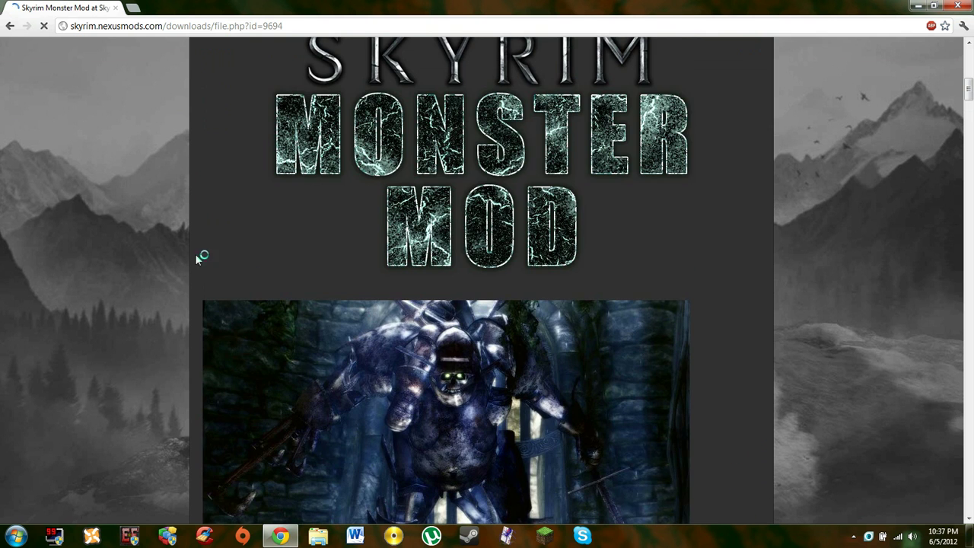
scroll(309, 235, up, 9)
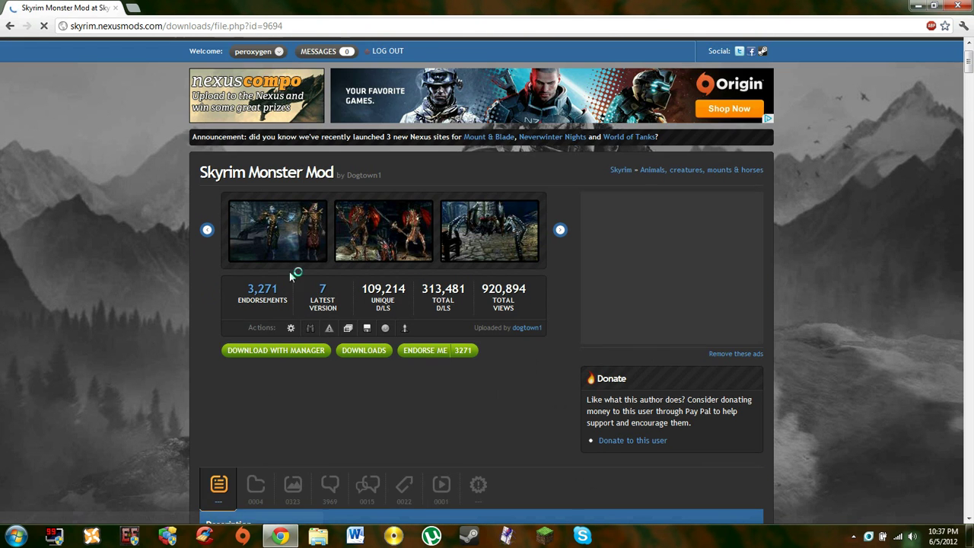
scroll(278, 371, down, 2)
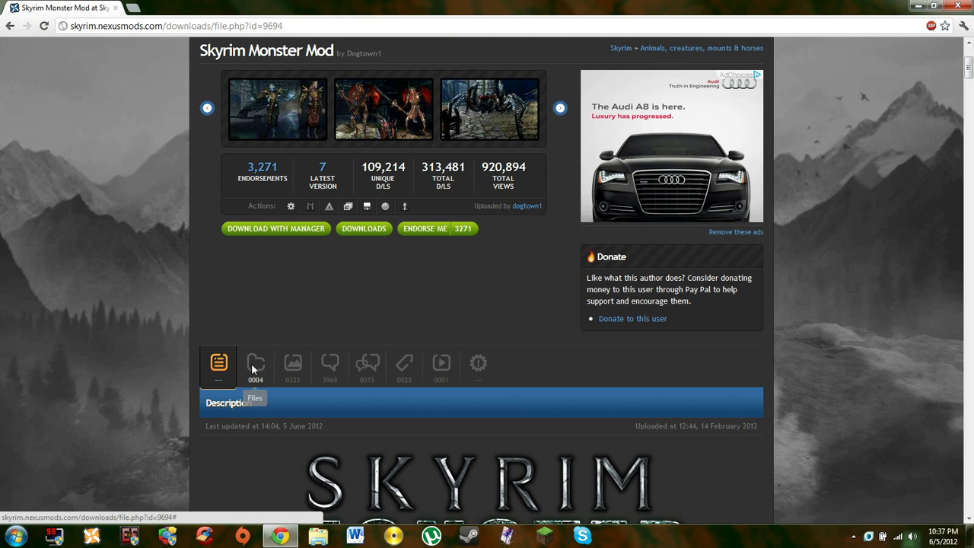
click(251, 363)
scroll(254, 360, down, 2)
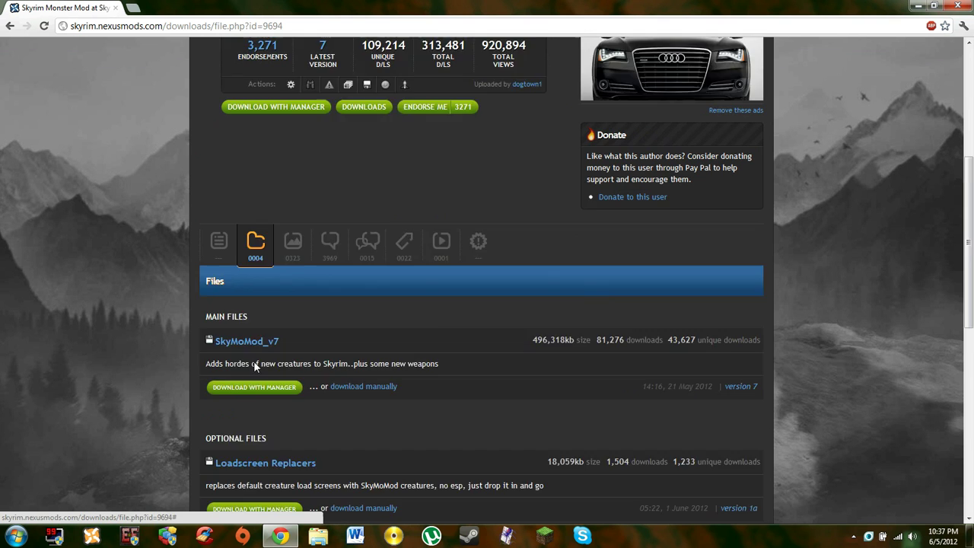
scroll(254, 363, down, 1)
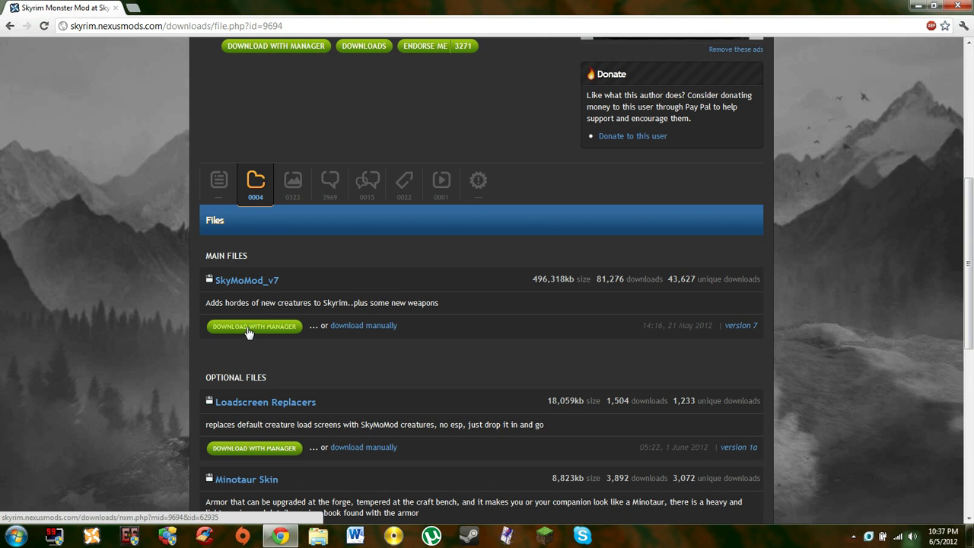
Step: Show the site's Mod Manager options, then return to the Skyrim Monster Mod file list
scroll(344, 359, up, 6)
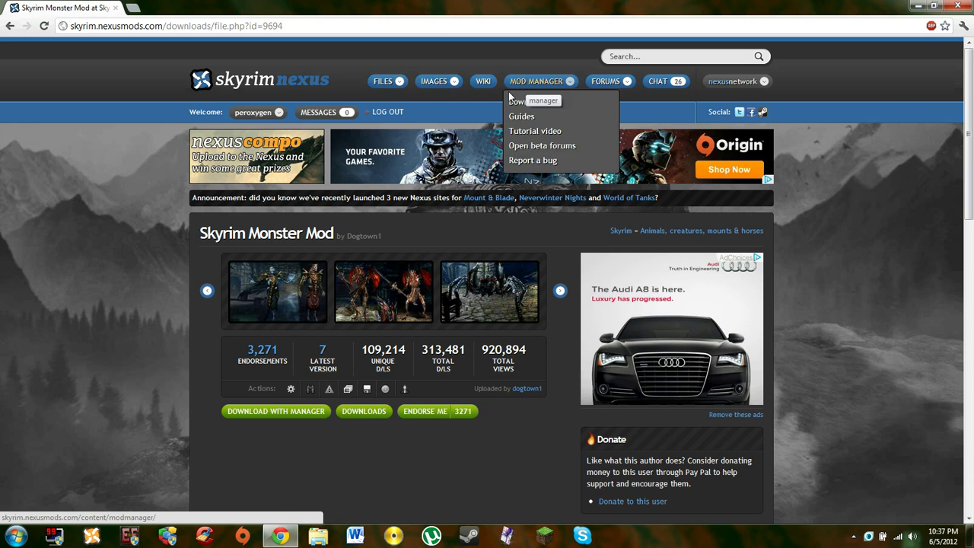
scroll(320, 223, down, 6)
scroll(210, 304, down, 1)
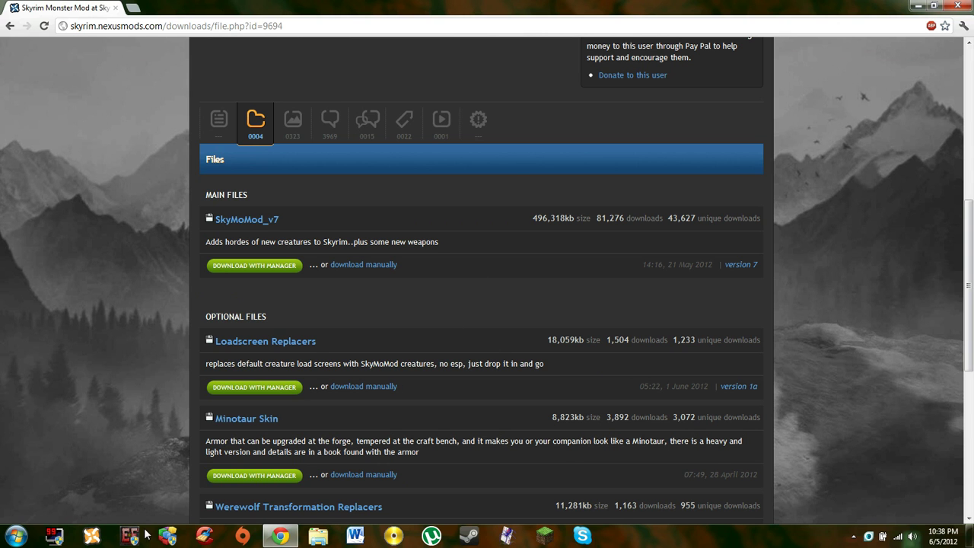
Step: Launch Nexus Mod Manager and show its list of installed mods
click(97, 540)
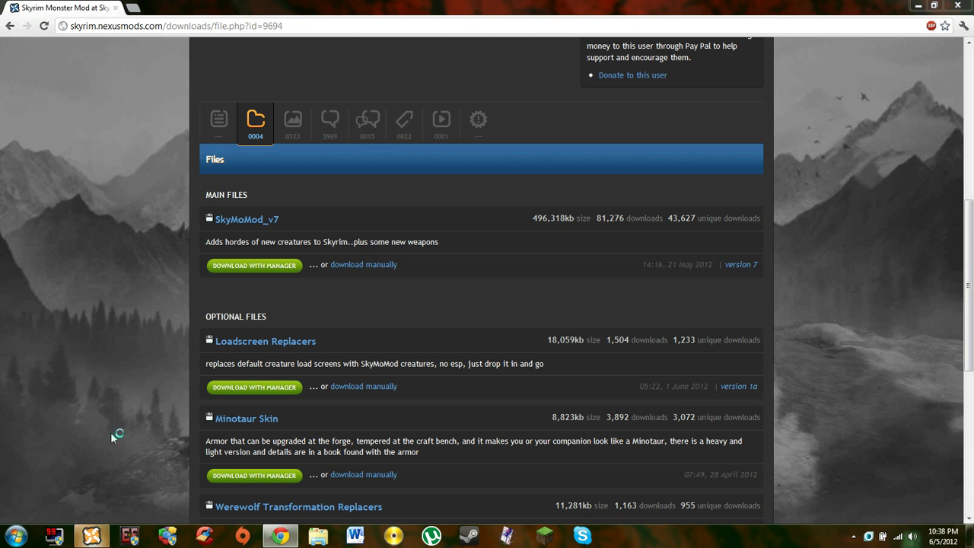
click(584, 324)
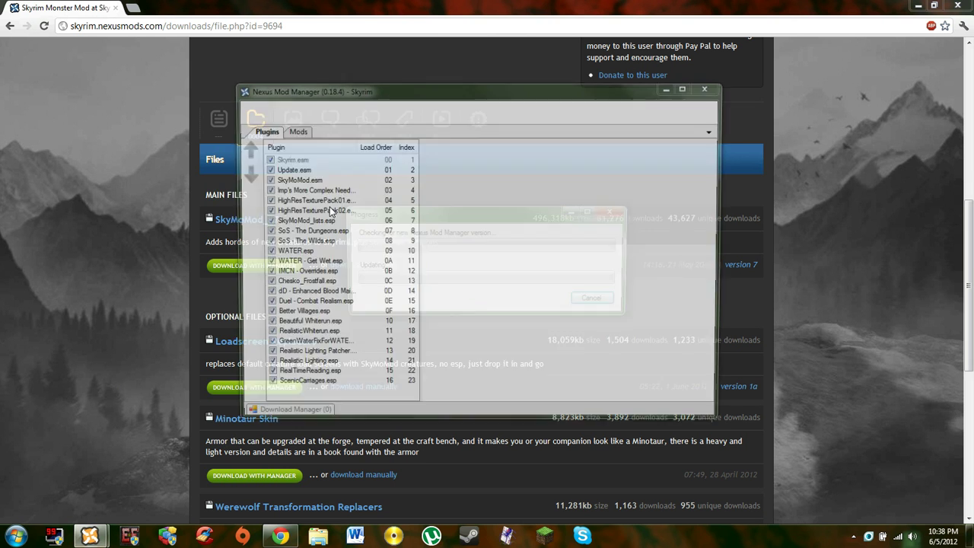
click(294, 132)
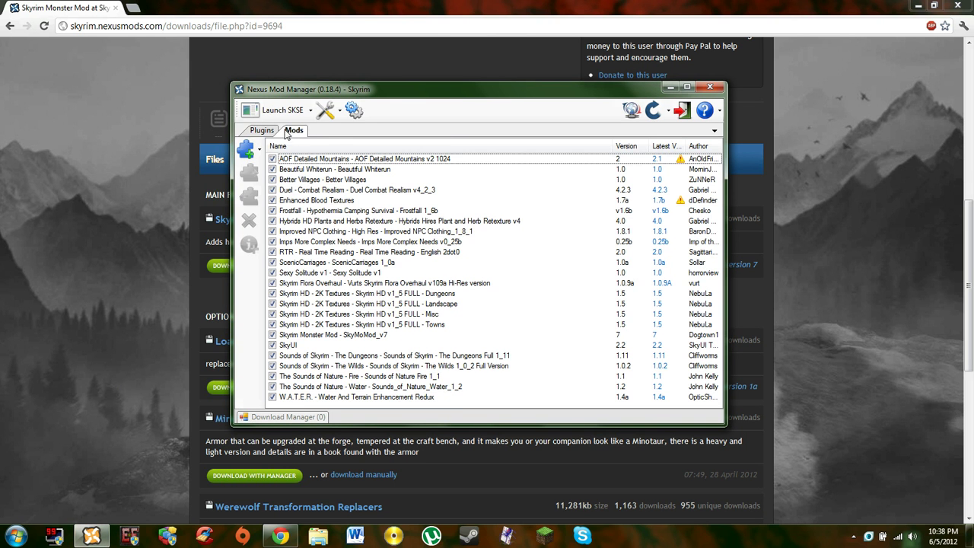
Step: Reposition the Nexus Mod Manager window and compare the plugin load order with the installed mods list
drag(350, 90, 329, 98)
click(241, 137)
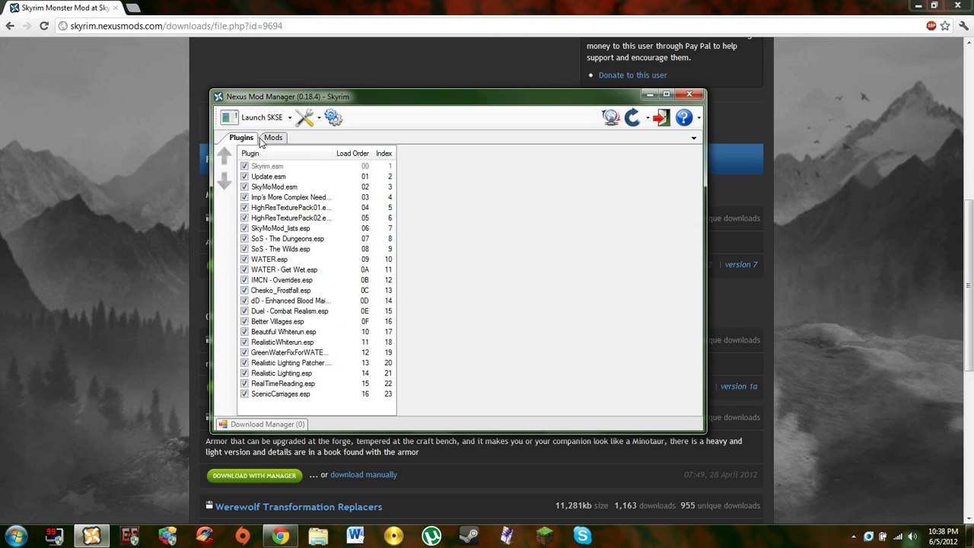
click(273, 138)
click(251, 138)
click(274, 140)
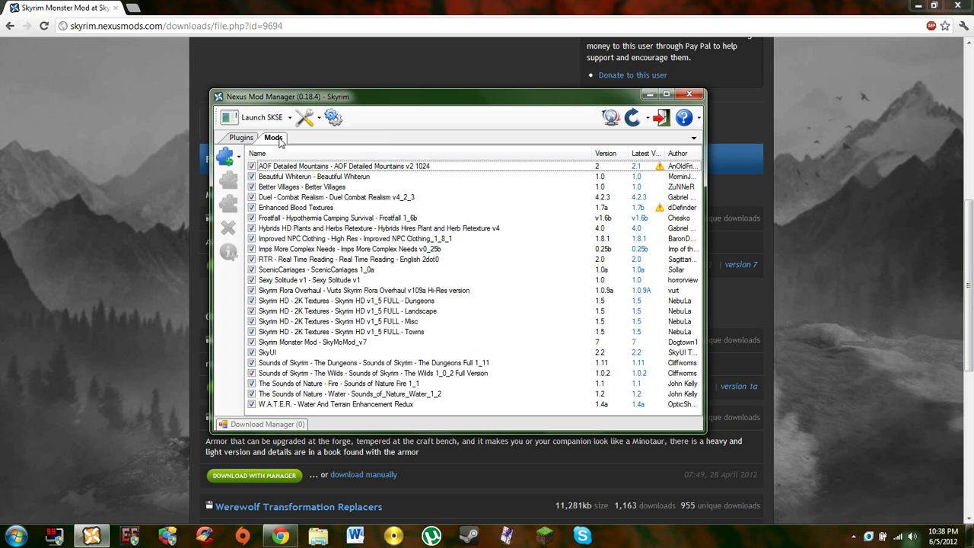
click(254, 141)
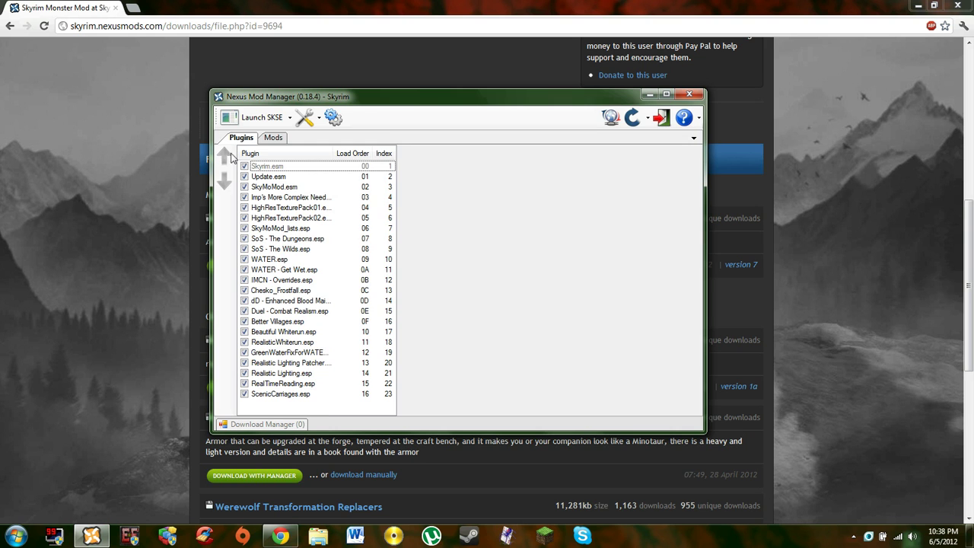
click(271, 139)
drag(318, 105, 289, 117)
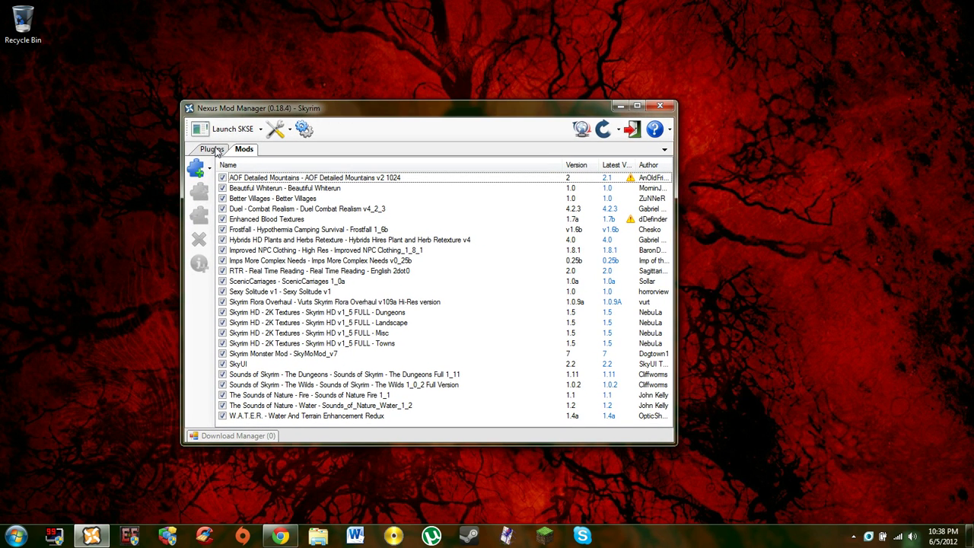
click(212, 150)
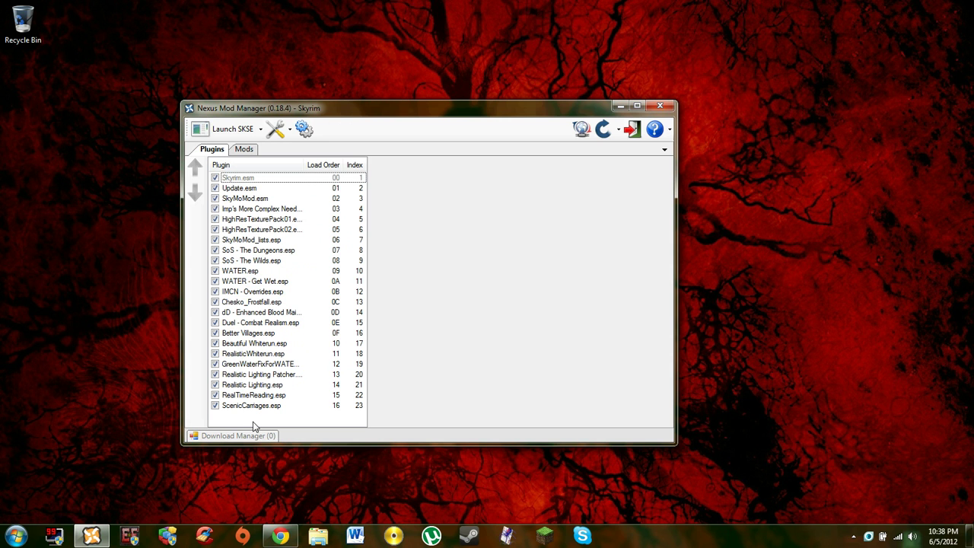
click(243, 150)
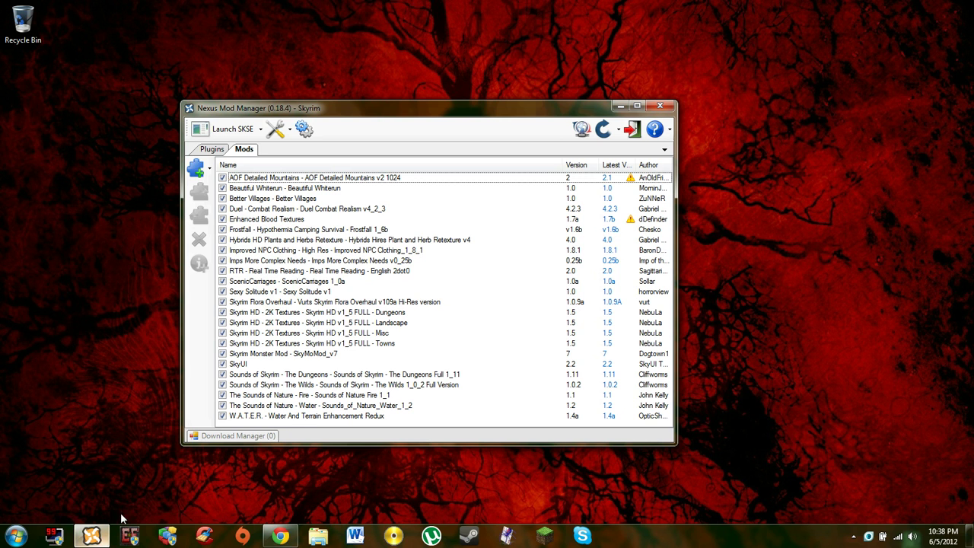
Step: Reveal the download manager queue, then view the description of the Hybrids HD Plants and Herbs Retexture mod
mouse_move(232, 434)
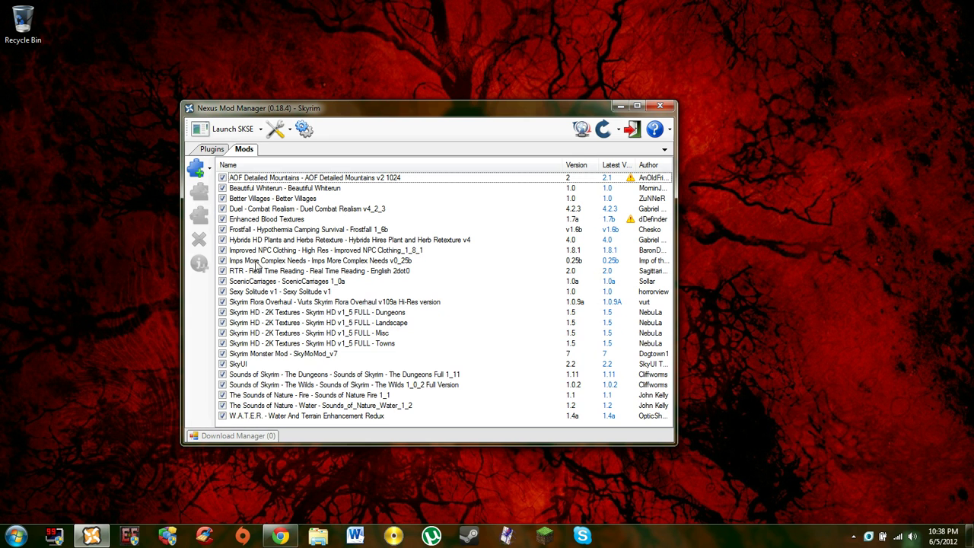
mouse_move(207, 438)
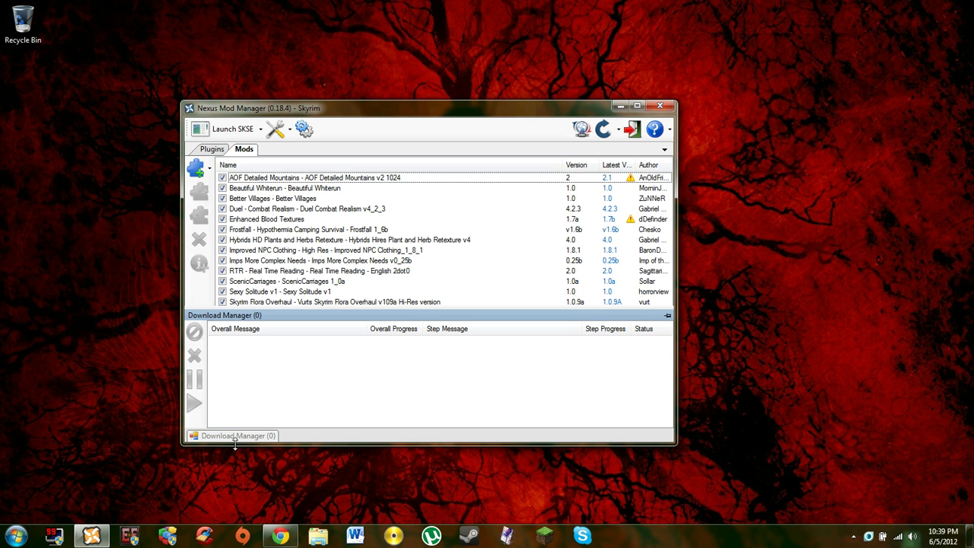
click(257, 240)
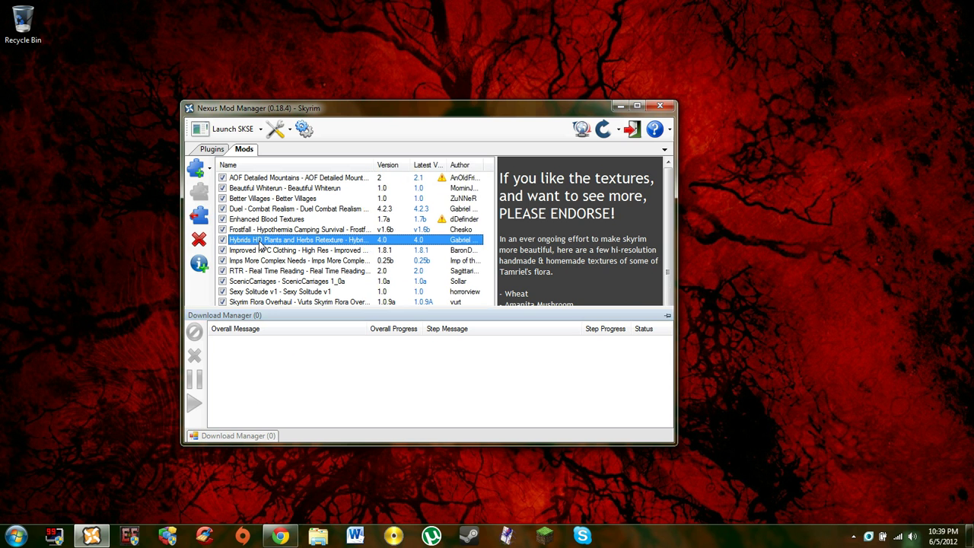
Step: Deactivate the Better Villages mod
click(262, 199)
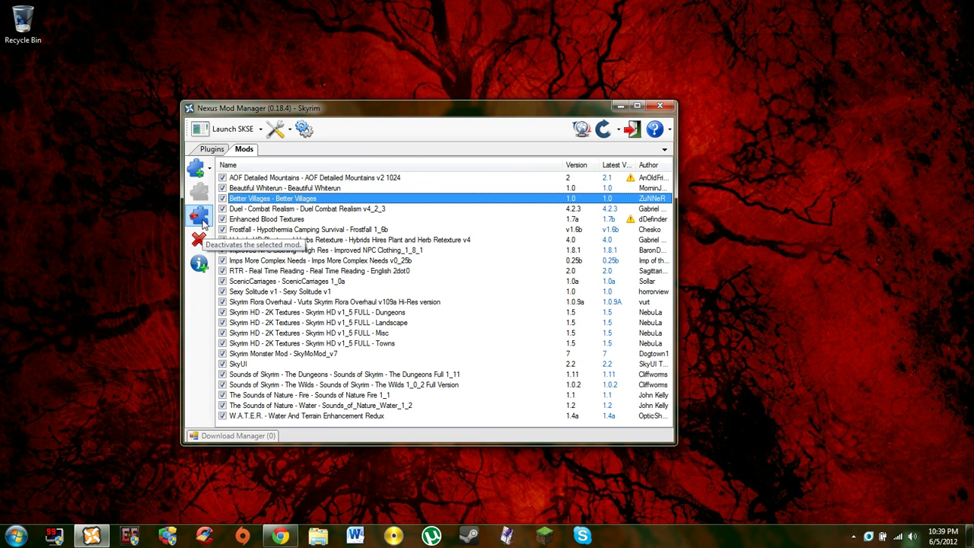
click(201, 219)
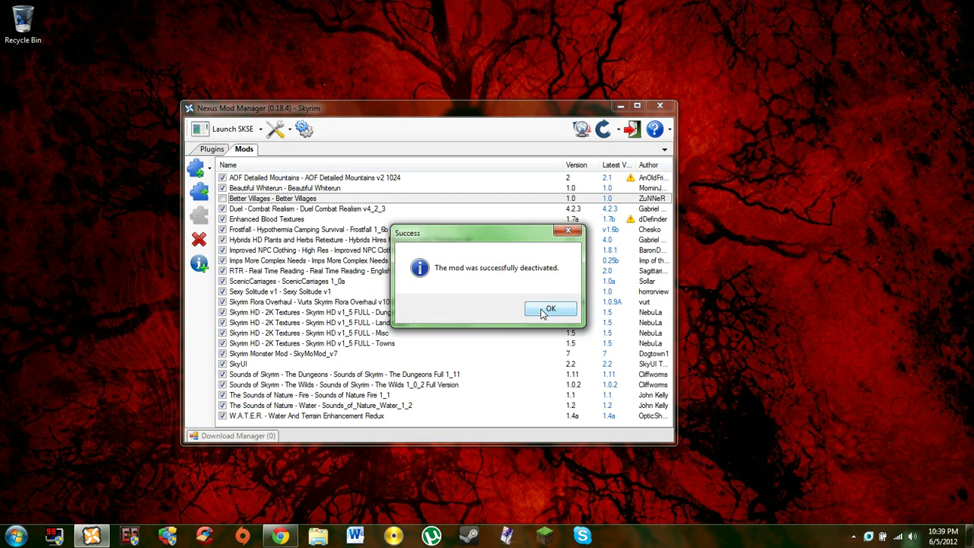
click(547, 309)
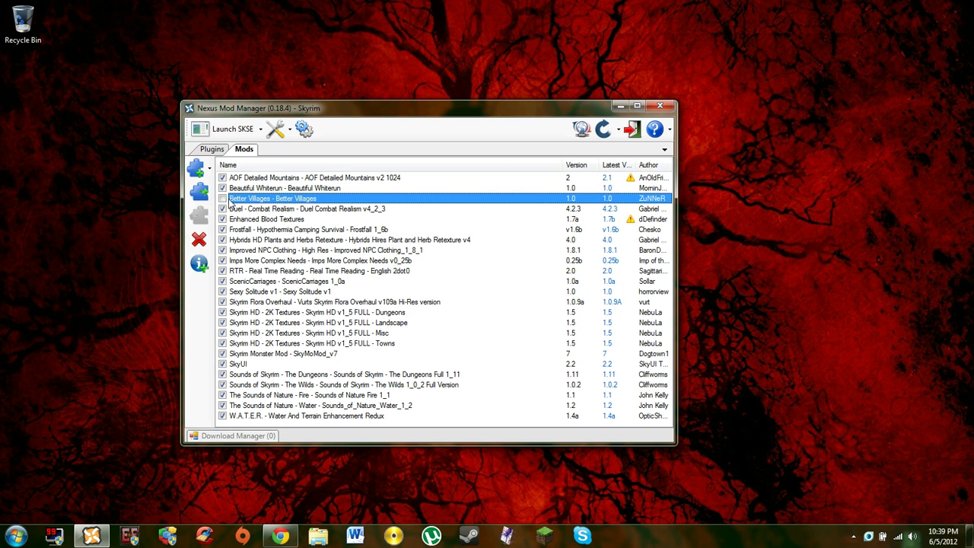
Step: Reactivate the Better Villages mod and close Nexus Mod Manager
click(199, 191)
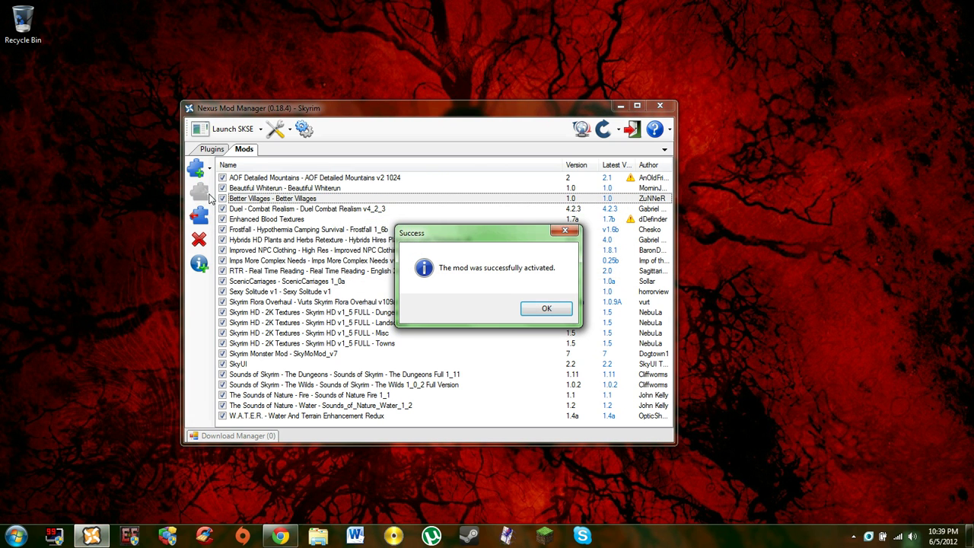
click(546, 308)
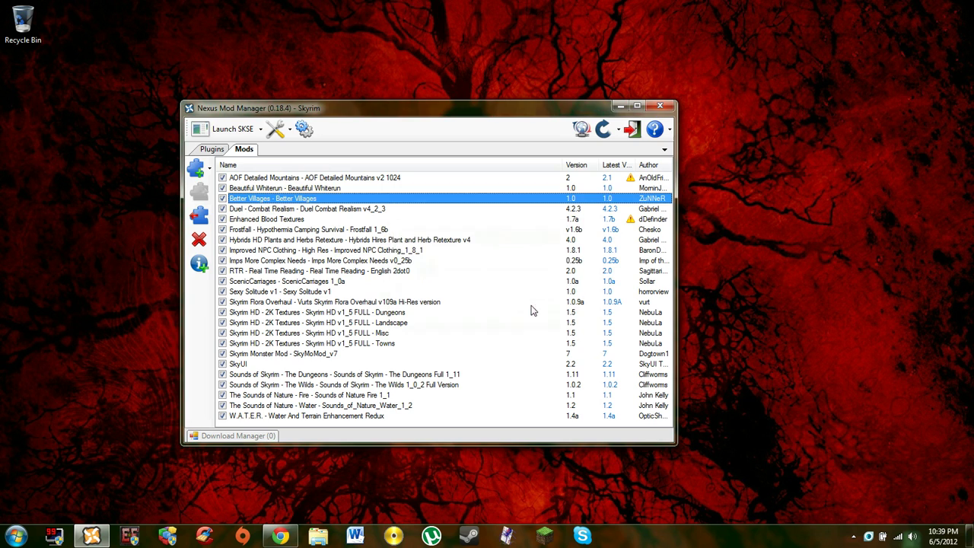
click(660, 106)
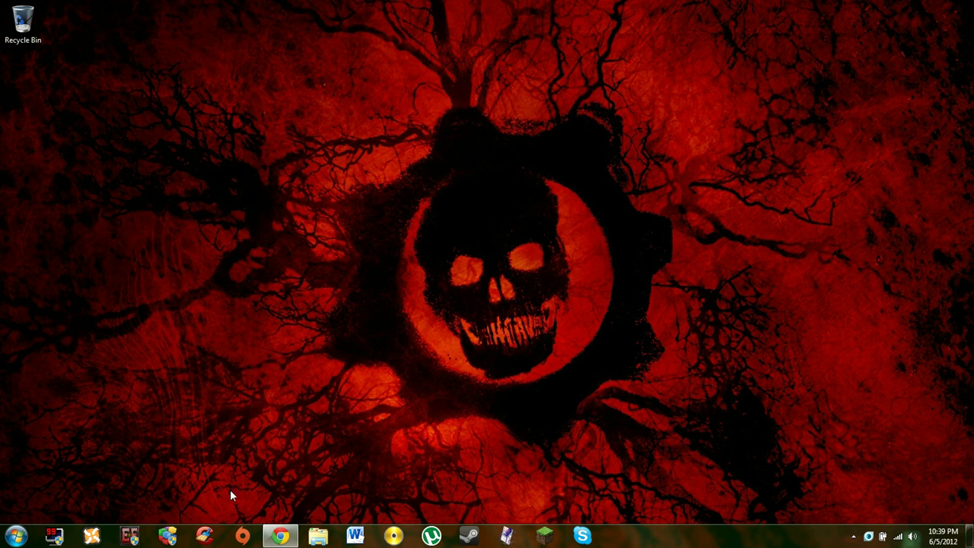
Step: Switch back to Chrome and open the Nexus Mod Manager download page from the Skyrim Monster Mod page
click(280, 536)
scroll(254, 372, up, 4)
scroll(266, 353, down, 3)
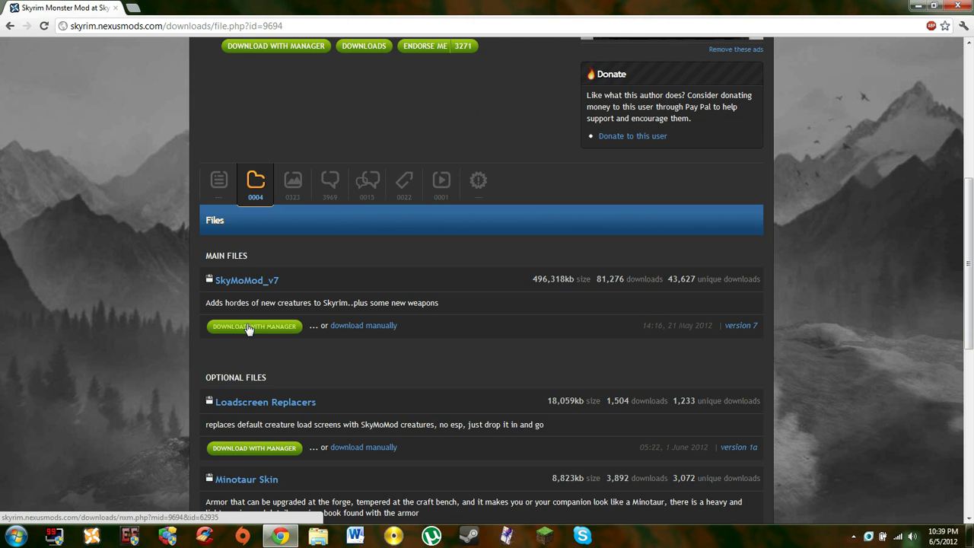
scroll(414, 362, up, 5)
mouse_move(539, 81)
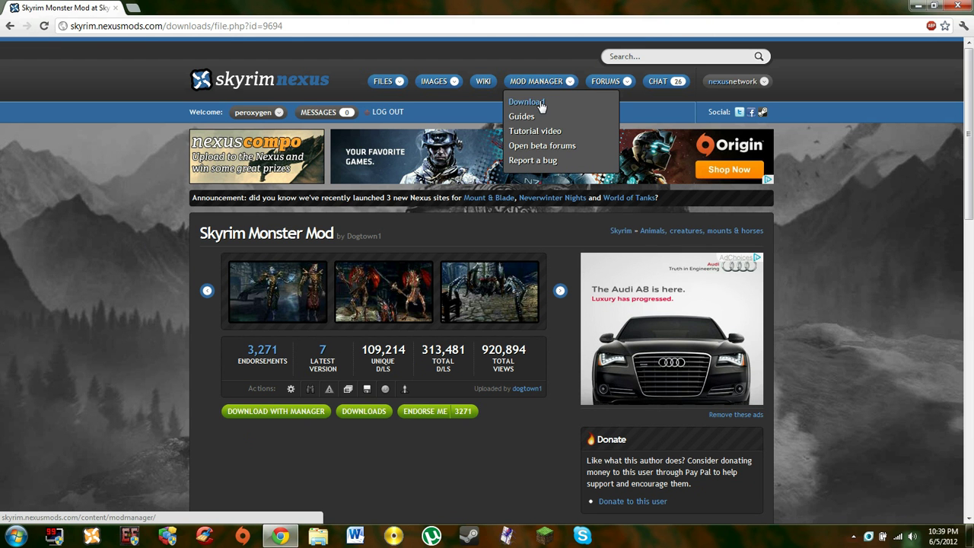
click(540, 104)
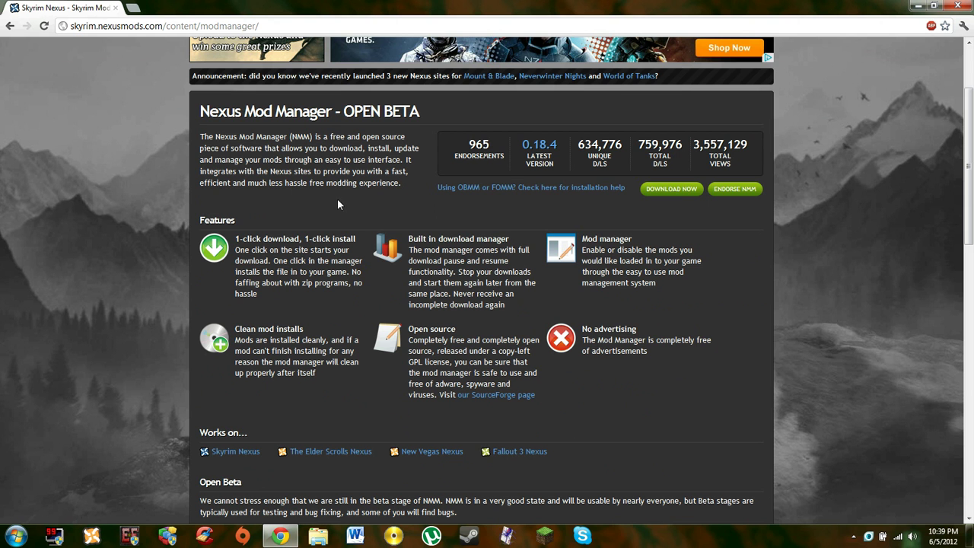
Step: Look over the introduction and feature descriptions on the Nexus Mod Manager page
drag(194, 131, 250, 152)
click(215, 146)
click(431, 201)
click(204, 136)
click(250, 152)
Step: Return to the Skyrim Nexus home page to look at its hot and latest files, then close the browser
scroll(384, 199, up, 3)
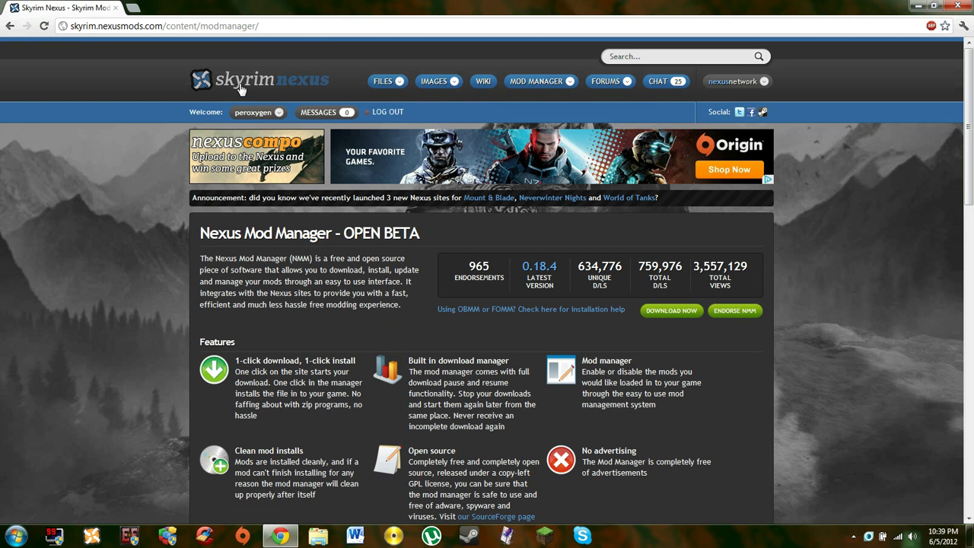
click(241, 85)
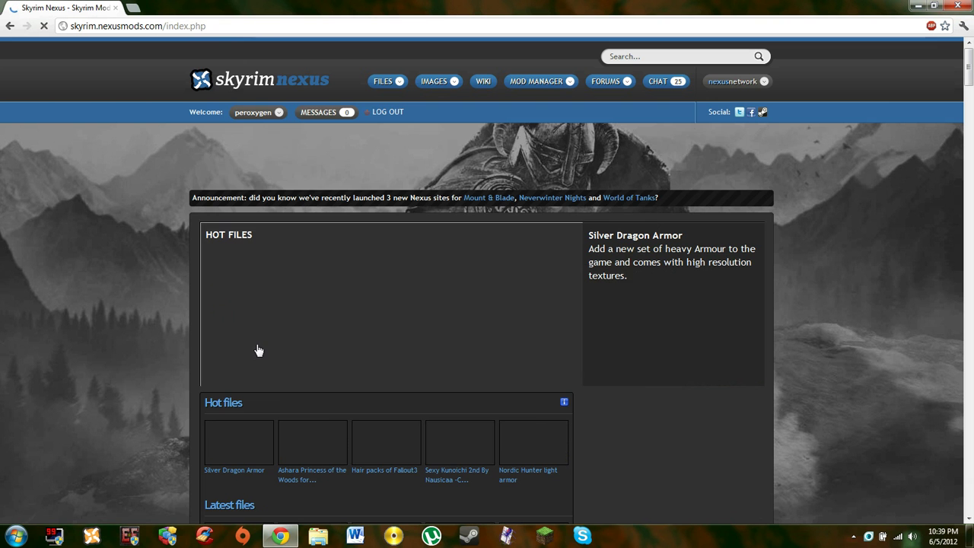
scroll(436, 326, down, 3)
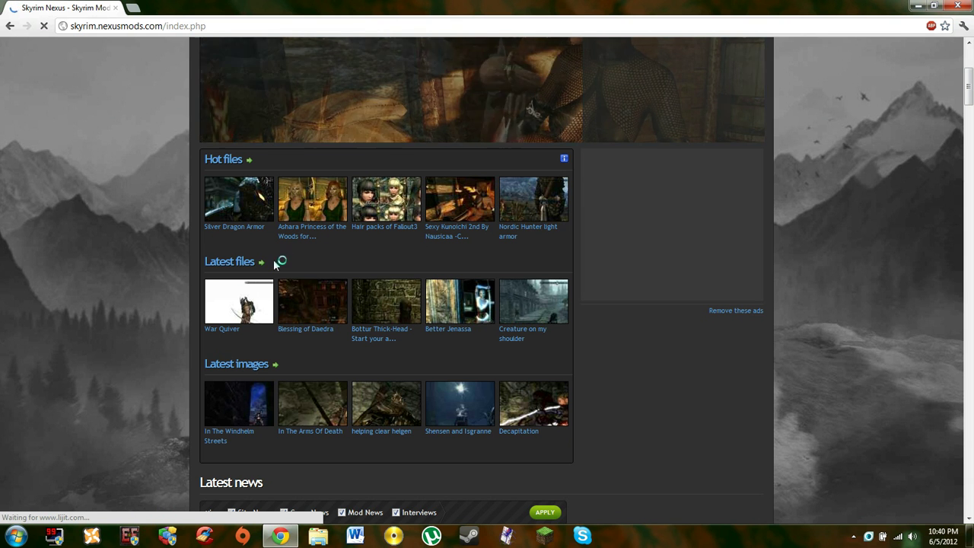
scroll(559, 123, up, 3)
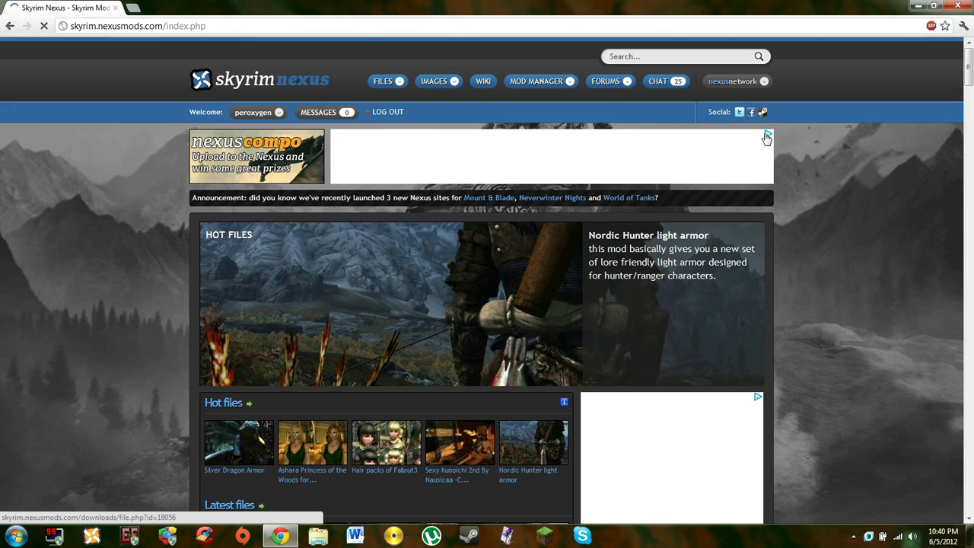
click(958, 6)
drag(817, 40, 317, 445)
drag(217, 452, 685, 115)
drag(767, 64, 728, 100)
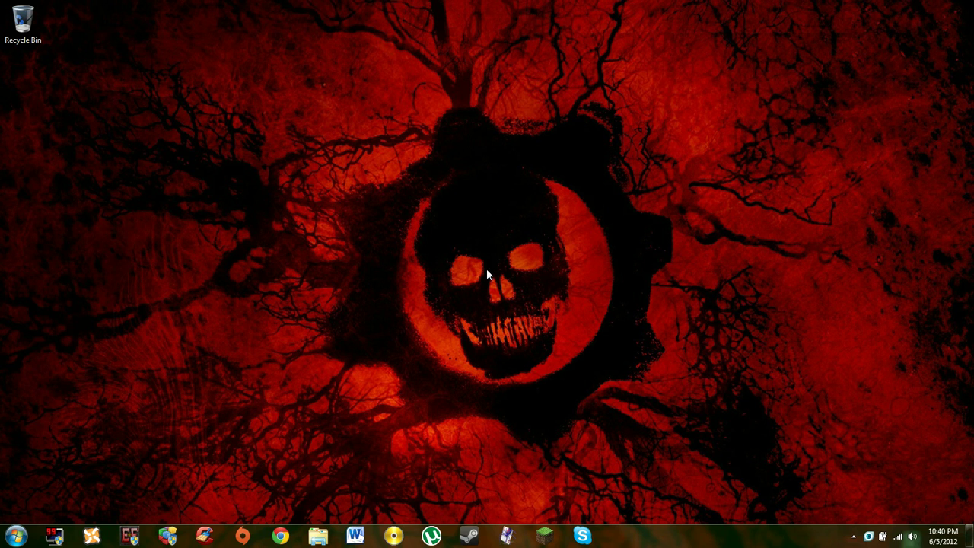